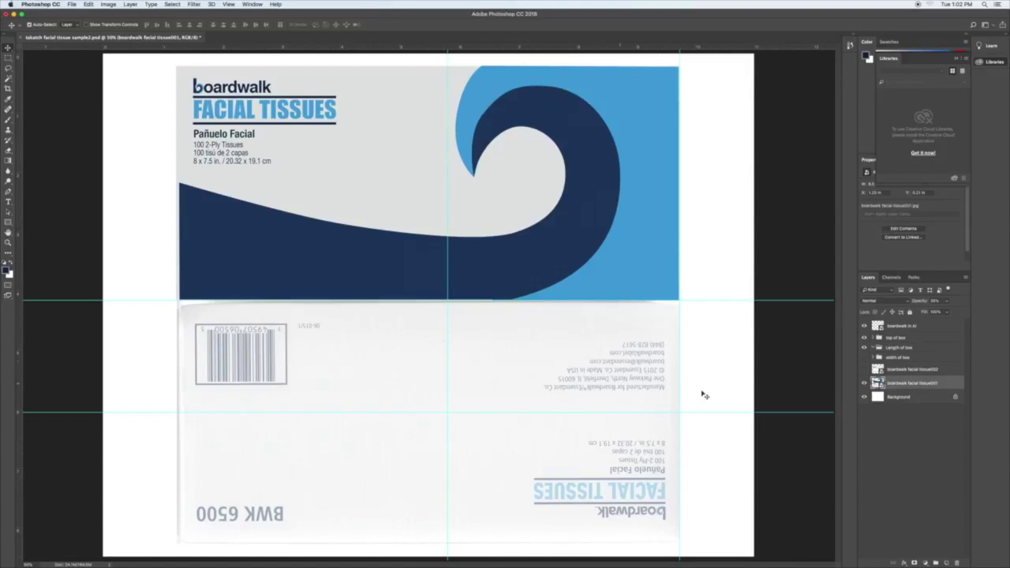
# Hide the 'boardwalk facial tissue001' and 'top of box' layers and show the 'boardwalk facial tissue002' photo layer
pyautogui.click(864, 382)
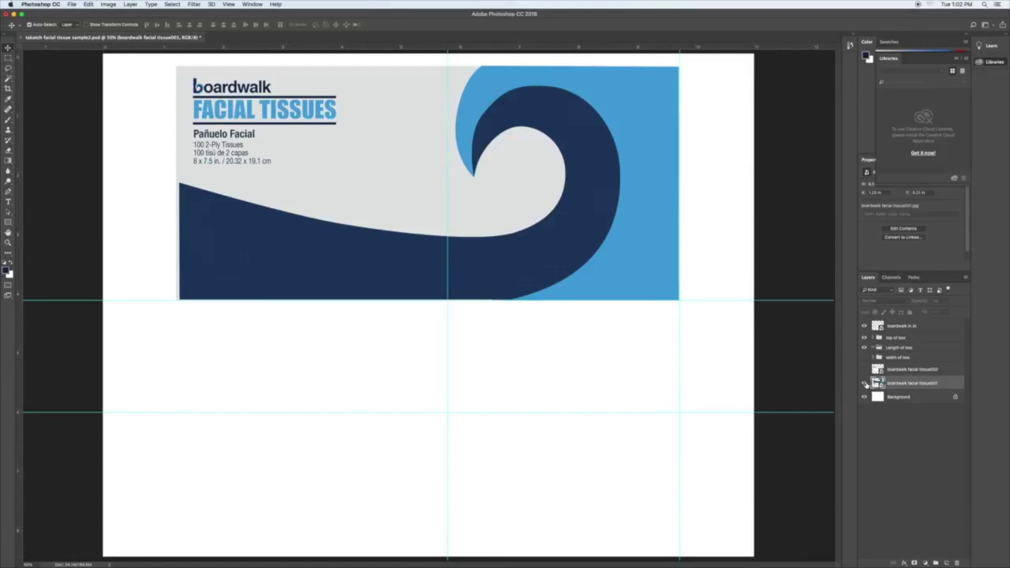
pyautogui.click(863, 382)
pyautogui.click(864, 338)
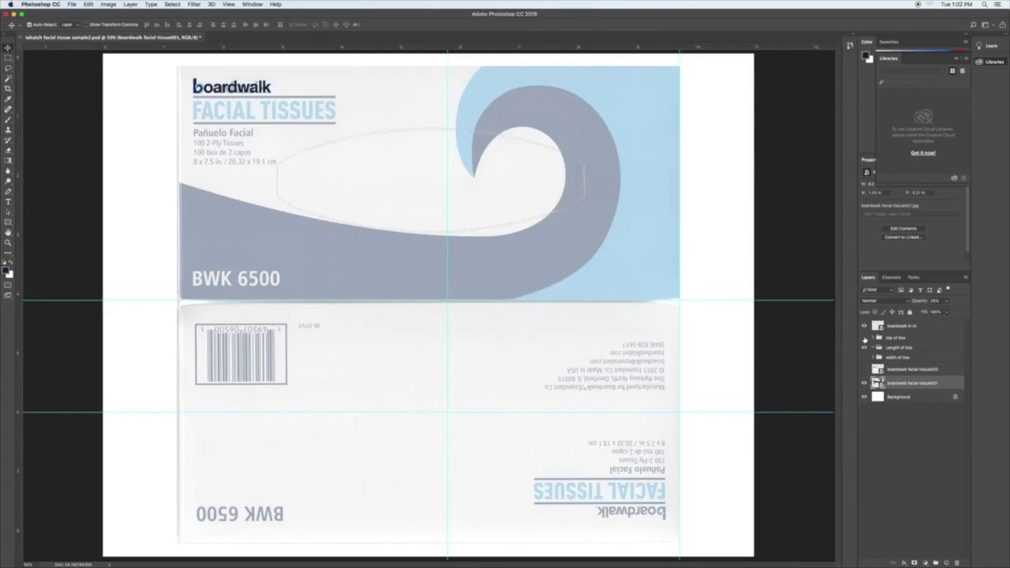
pyautogui.click(864, 383)
pyautogui.click(863, 370)
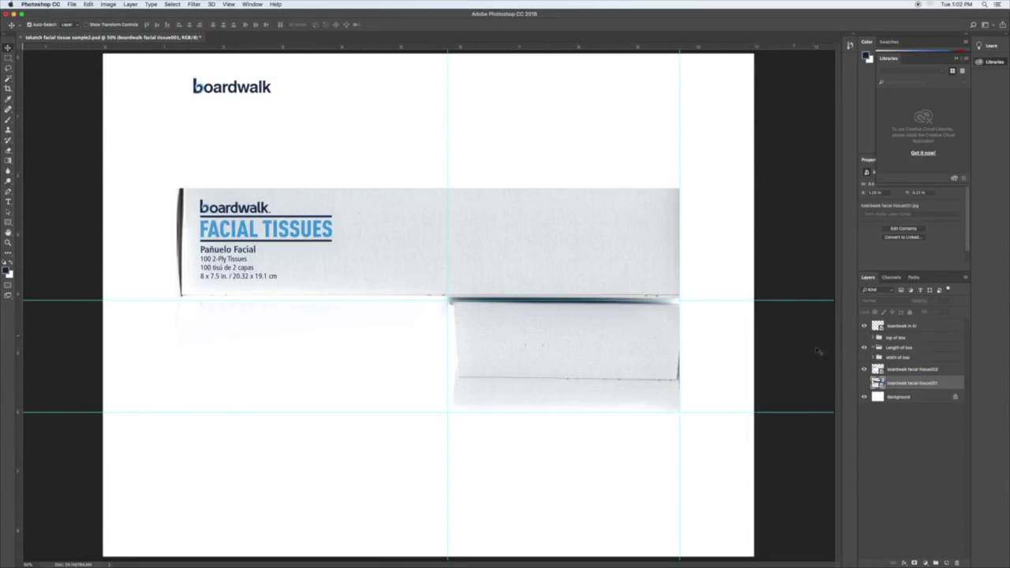
pyautogui.click(942, 370)
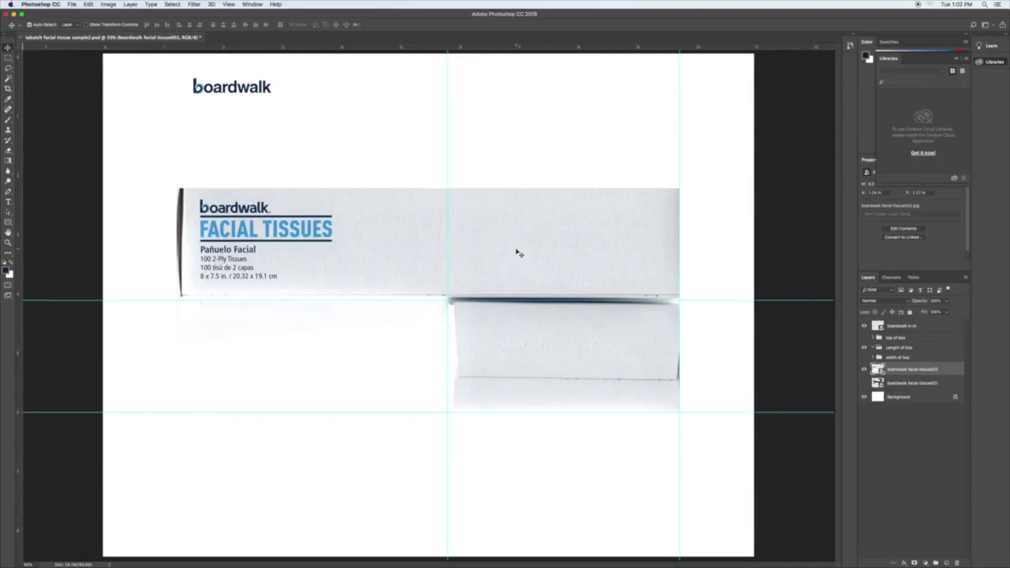
# Move the box photo down into the middle band and show and expand the 'top of box' group
pyautogui.moveTo(516, 261); pyautogui.dragTo(513, 364)
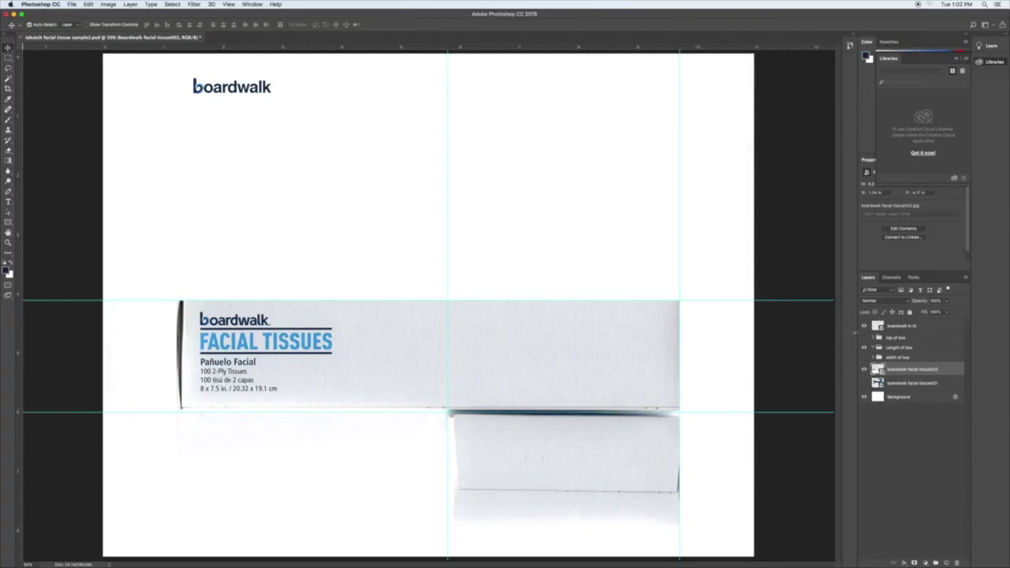
pyautogui.click(864, 338)
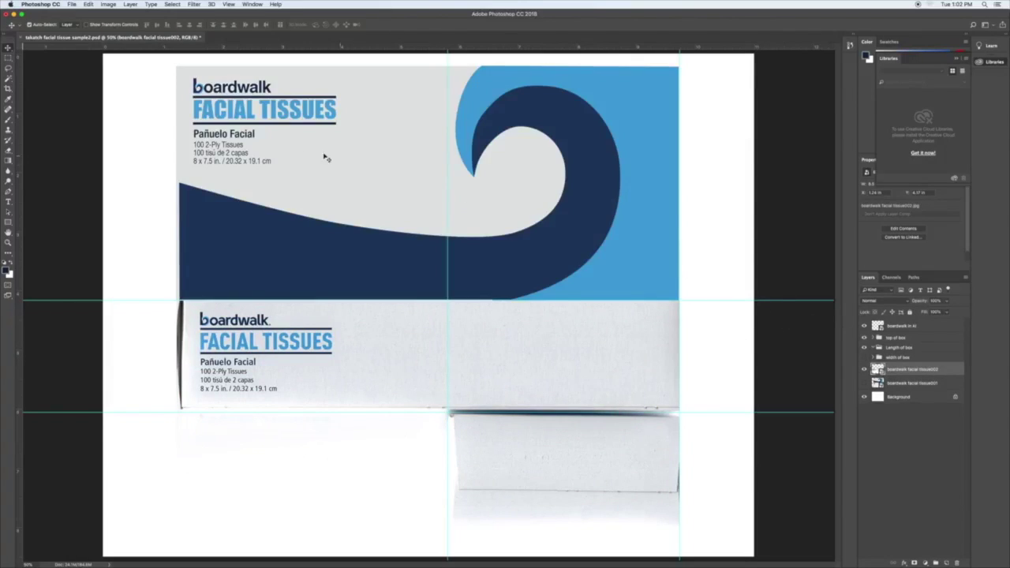
pyautogui.click(875, 337)
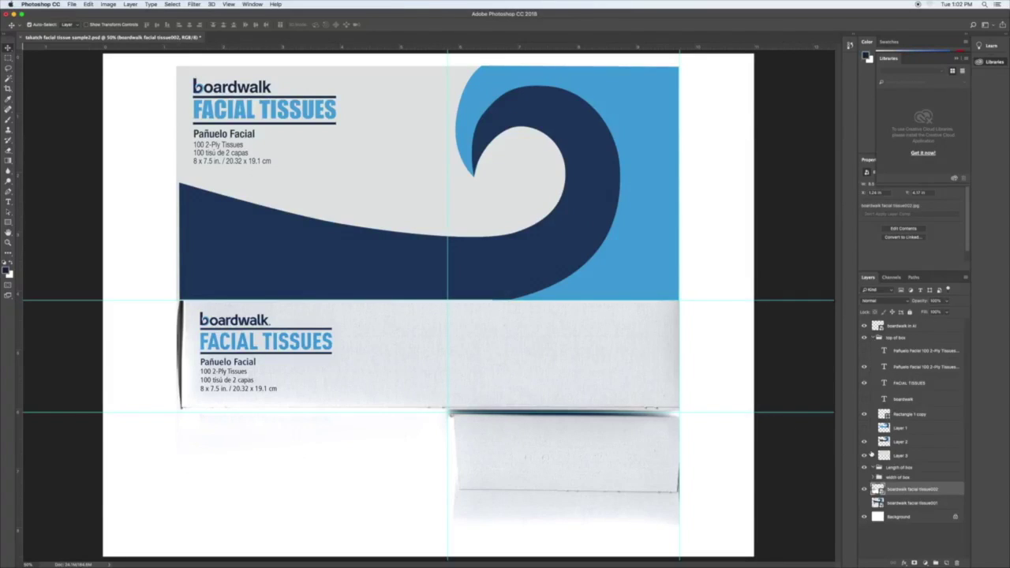
# Copy the boardwalk logo, rule line and FACIAL TISSUES text onto the side panel
pyautogui.click(239, 95)
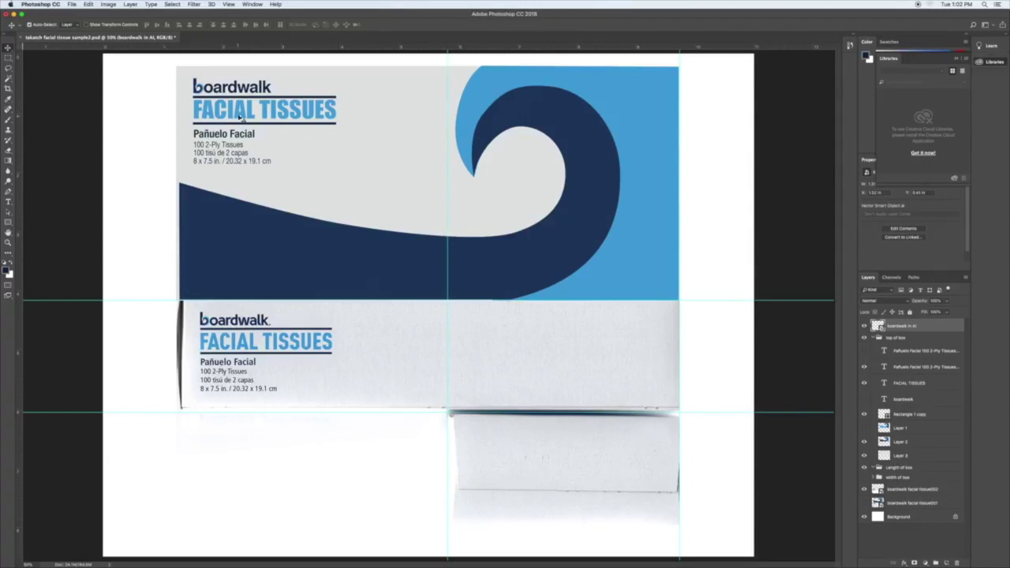
pyautogui.keyDown('shift'); pyautogui.click(258, 101); pyautogui.keyUp('shift')
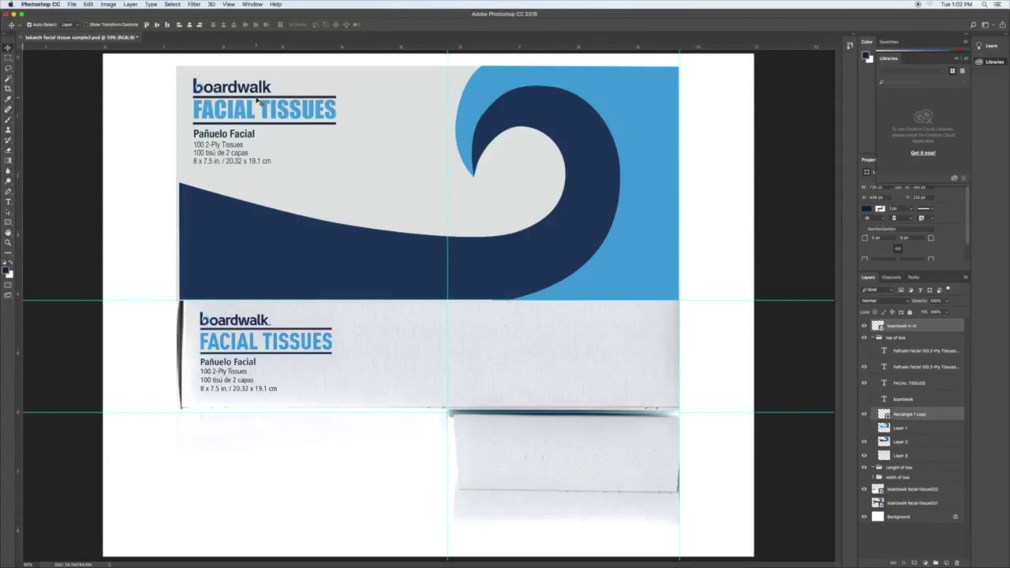
pyautogui.keyDown('shift'); pyautogui.click(254, 111); pyautogui.keyUp('shift')
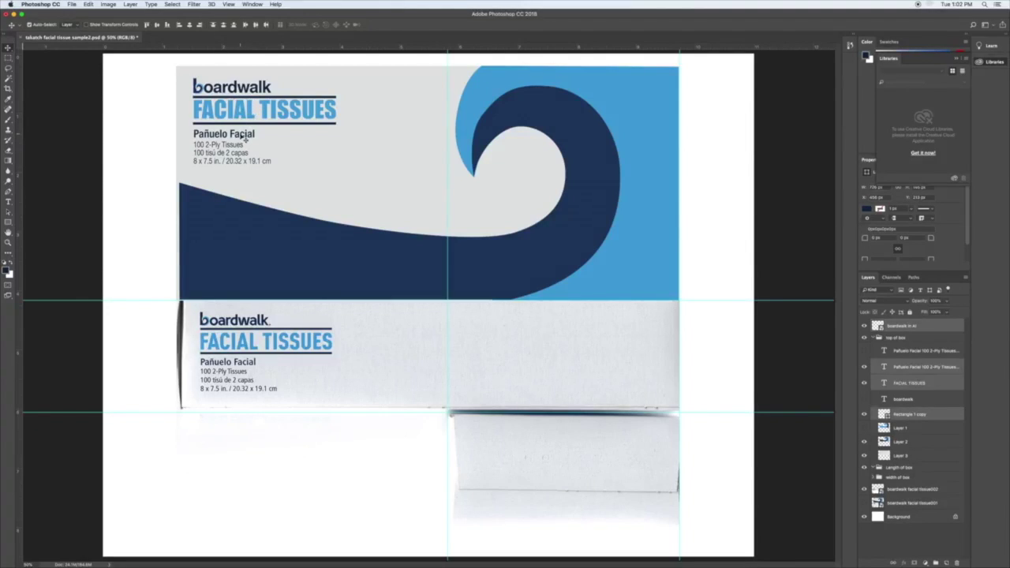
pyautogui.moveTo(245, 139); pyautogui.dragTo(250, 355)
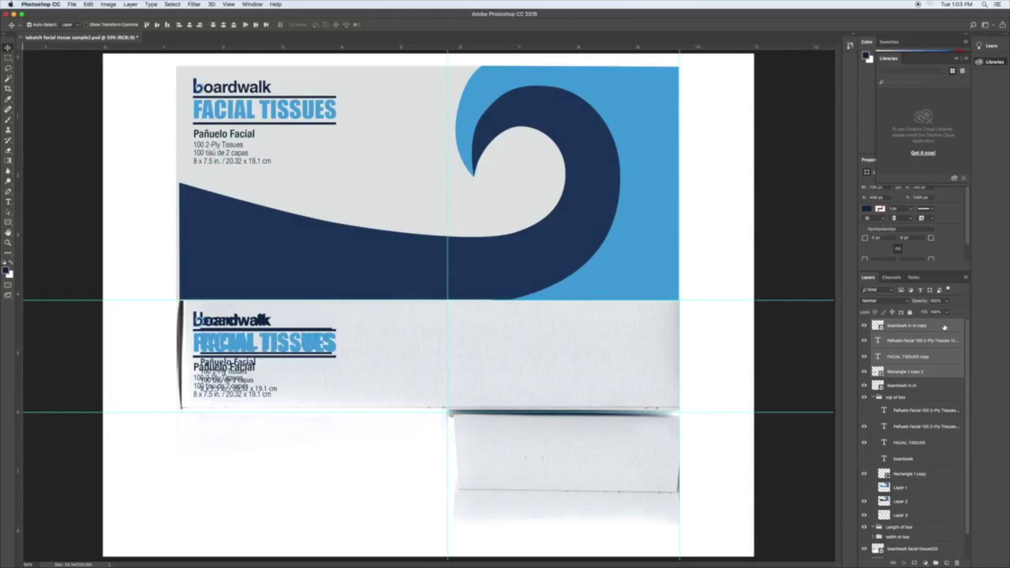
# Move the copied logo and text layers into the 'Length of box' group
pyautogui.click(874, 398)
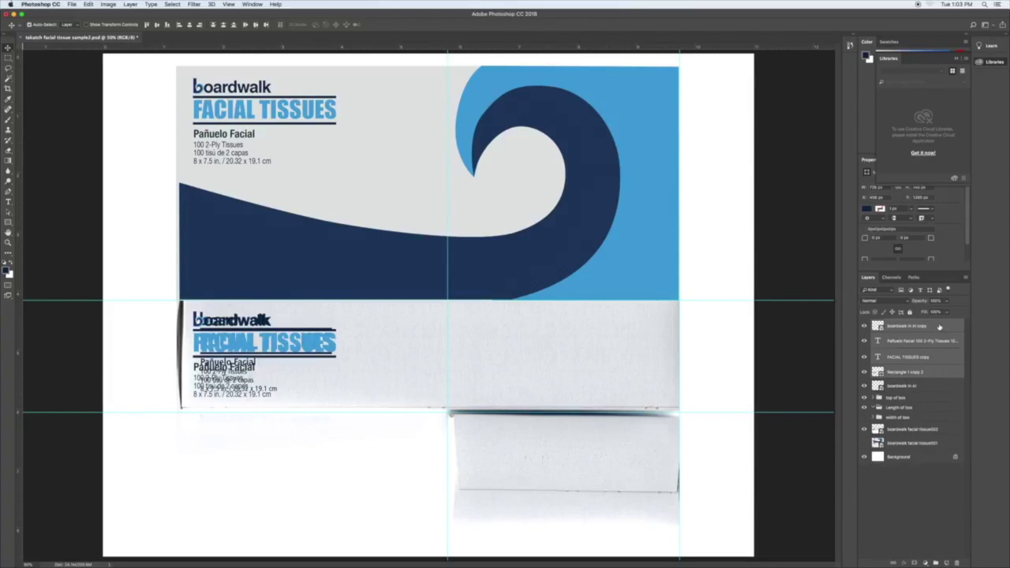
pyautogui.moveTo(939, 327); pyautogui.dragTo(919, 407)
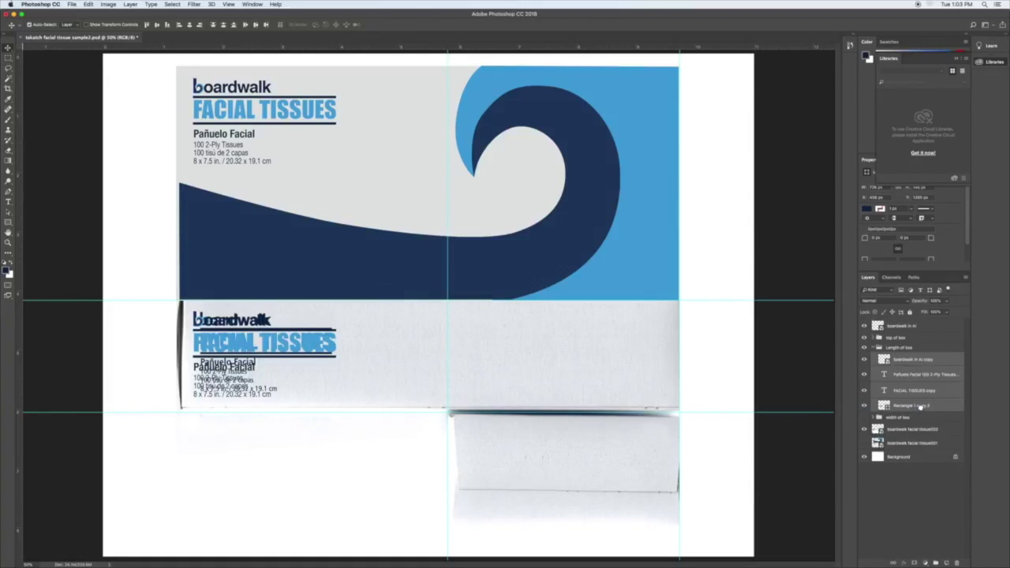
pyautogui.click(871, 349)
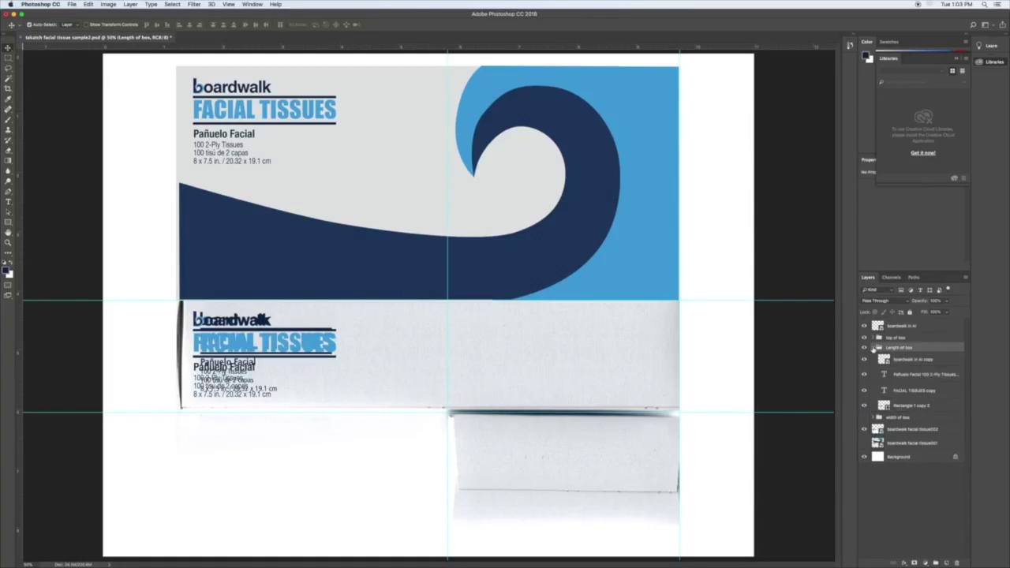
pyautogui.click(873, 348)
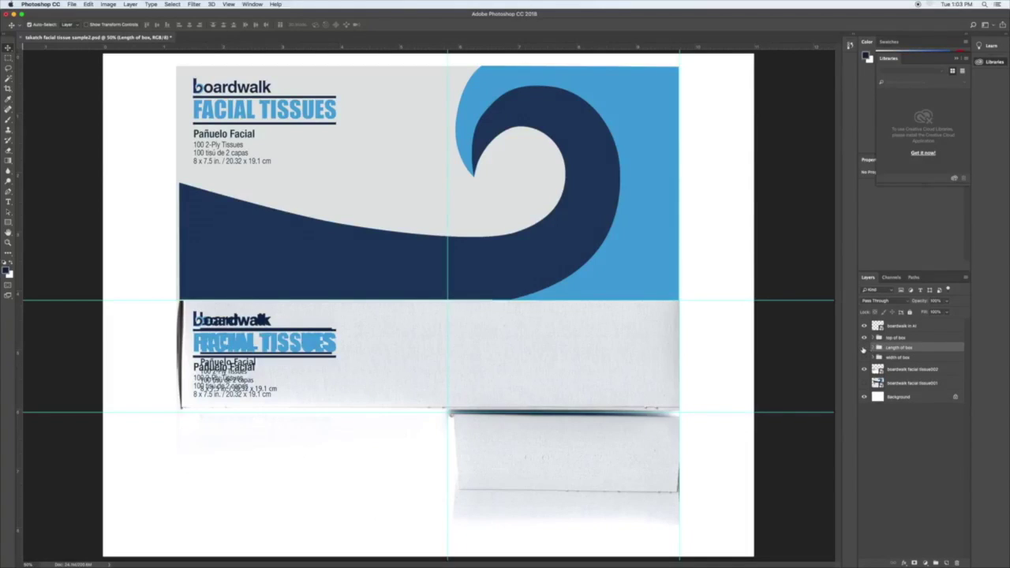
# Compare the layout with the box photo, leave the photo hidden, and add an empty Layer 6
pyautogui.click(863, 349)
pyautogui.click(863, 349)
pyautogui.click(863, 369)
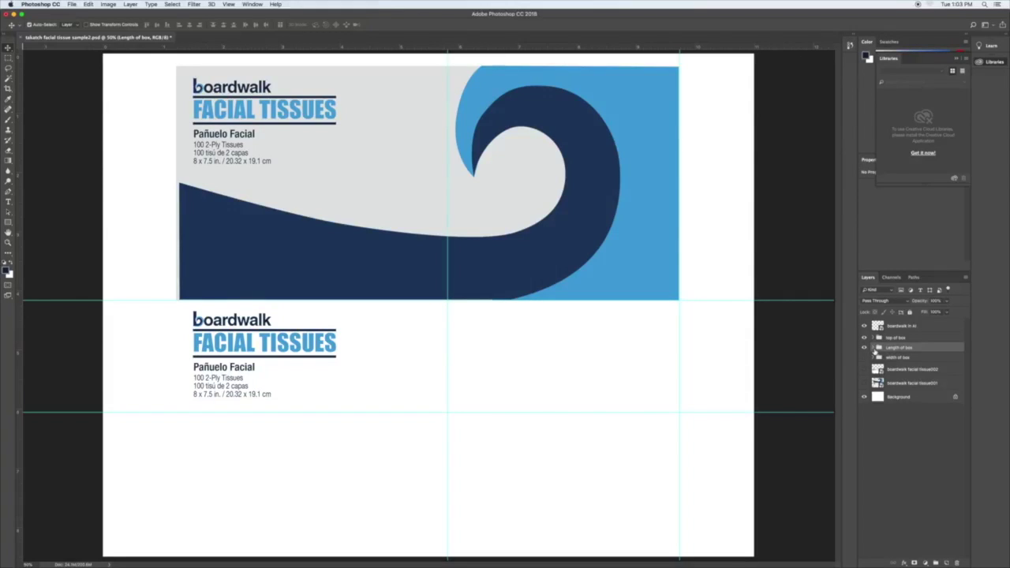
pyautogui.click(872, 349)
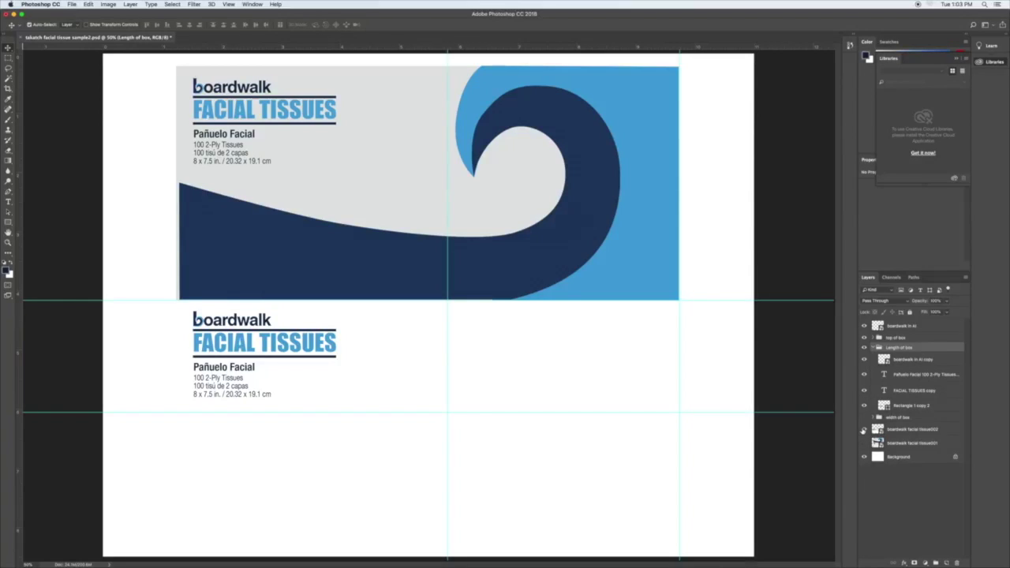
pyautogui.click(863, 429)
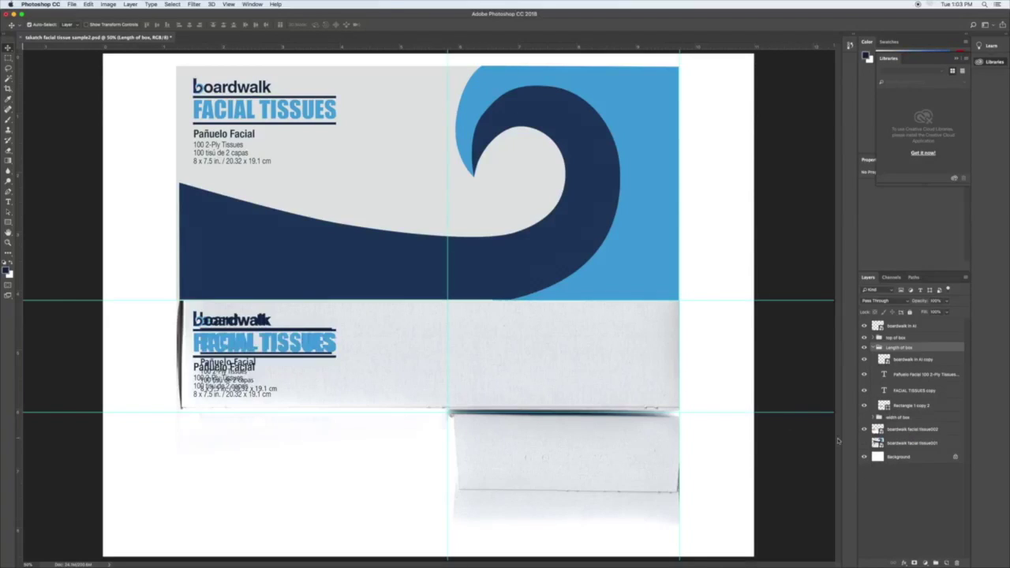
pyautogui.click(863, 429)
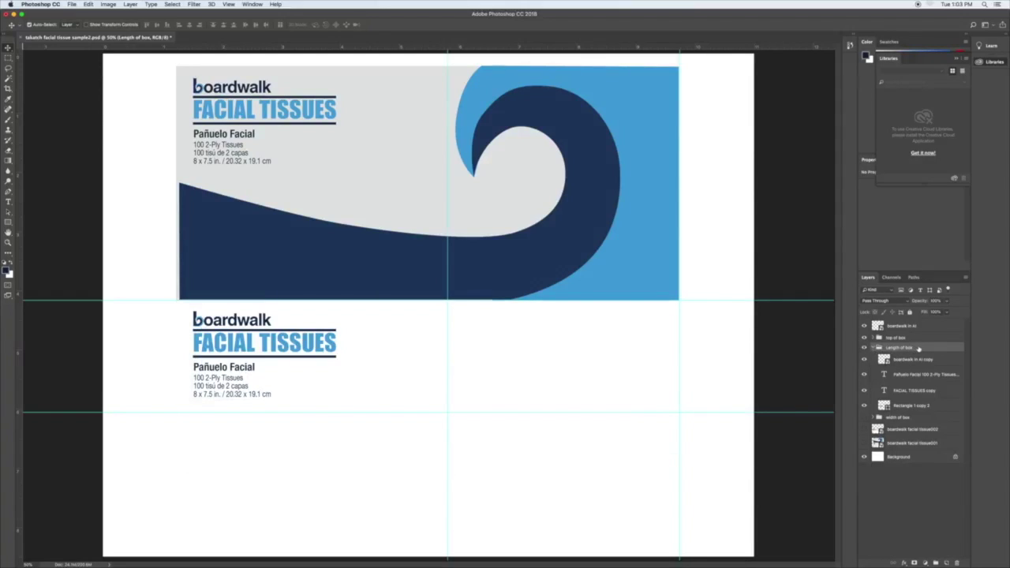
pyautogui.click(946, 563)
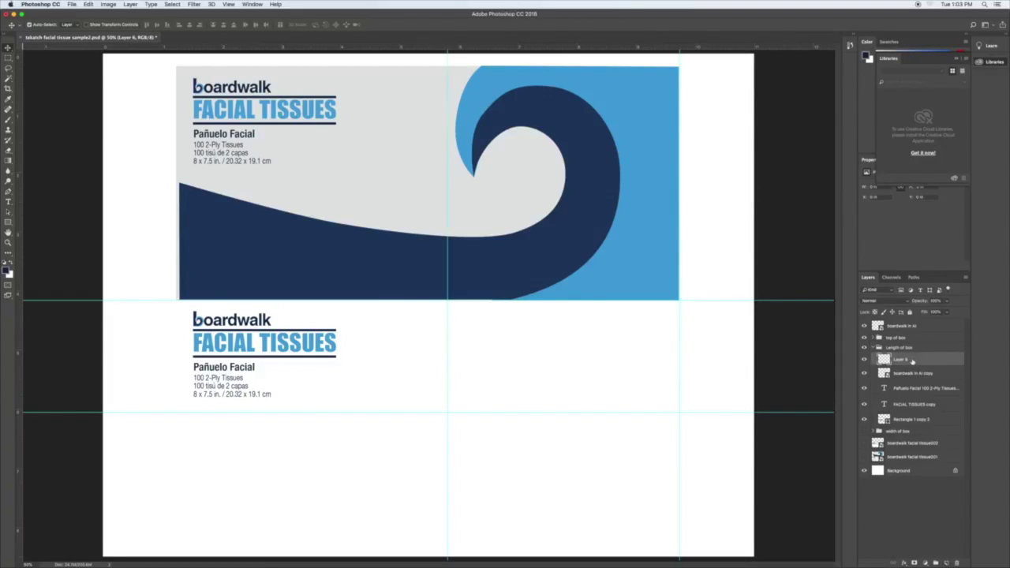
# Place Layer 6 under the side-panel text and fill the guide-bounded side panel area with dark navy
pyautogui.moveTo(912, 360); pyautogui.dragTo(912, 424)
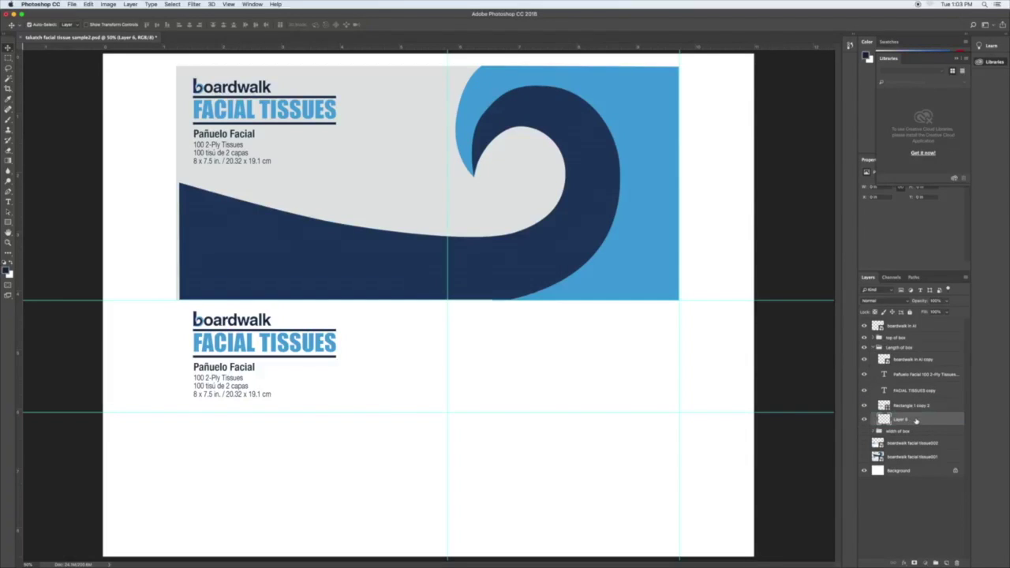
pyautogui.click(9, 59)
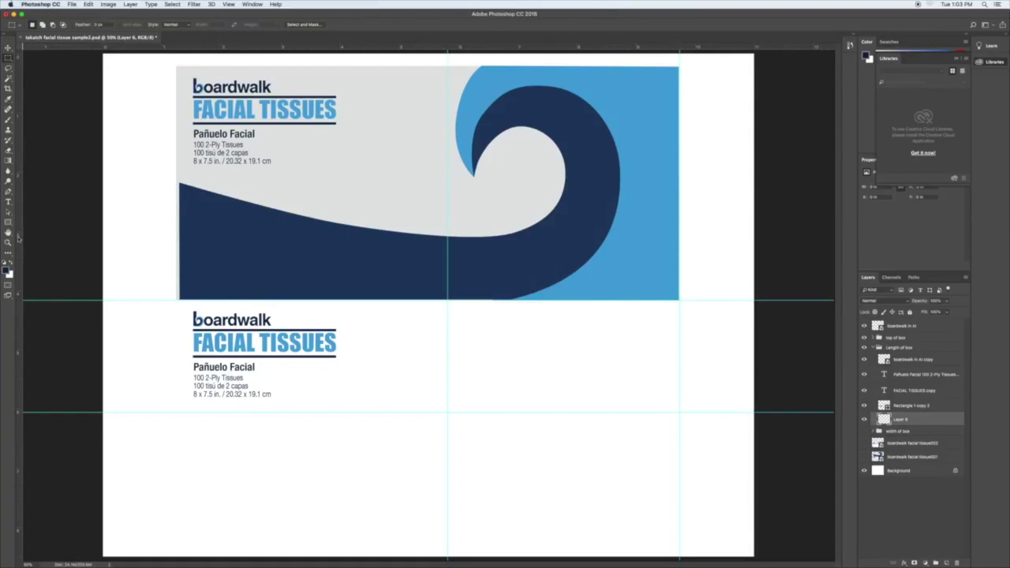
pyautogui.moveTo(19, 236); pyautogui.dragTo(176, 257)
pyautogui.moveTo(176, 300); pyautogui.dragTo(678, 410)
pyautogui.hotkey('alt', 'BackSpace')
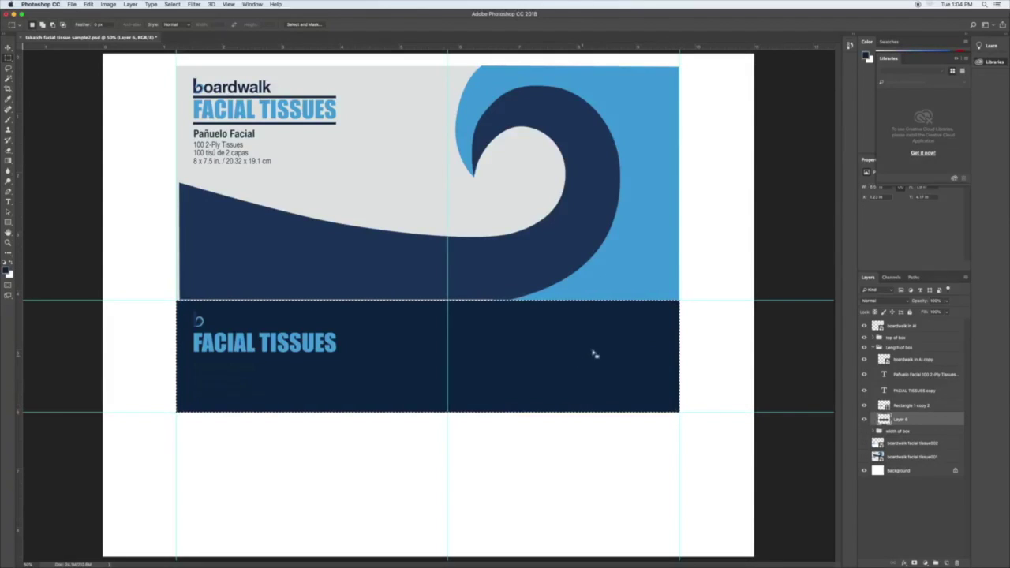
# Sample the top panel's light grey and set up a soft-edged brush
pyautogui.press('i')
pyautogui.click(403, 177)
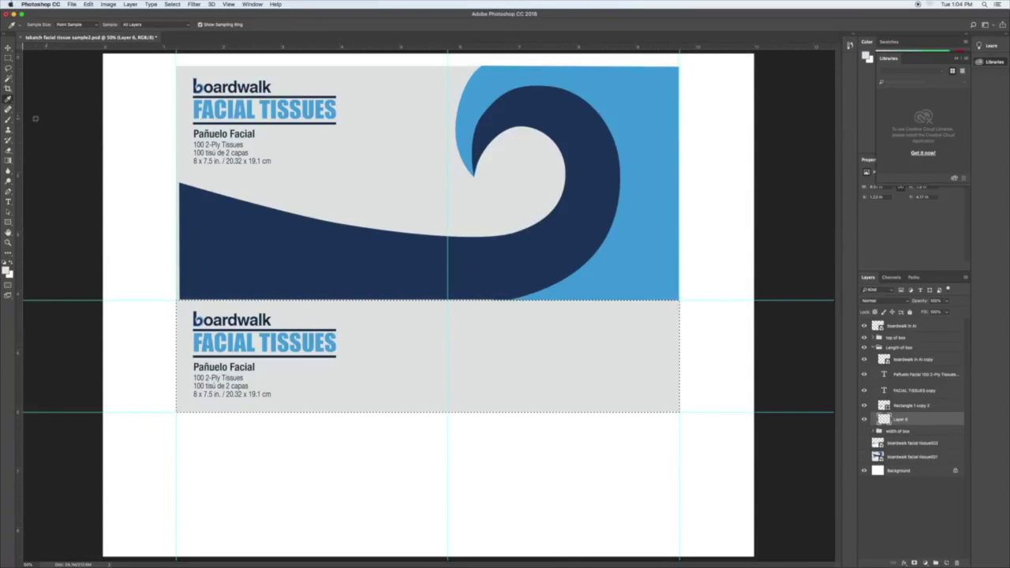
pyautogui.click(7, 120)
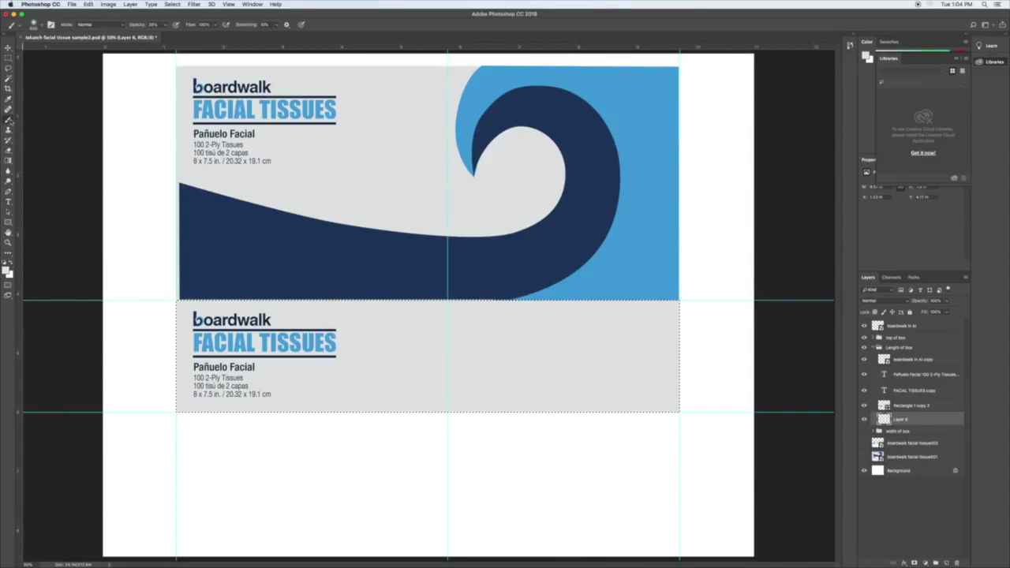
pyautogui.click(41, 26)
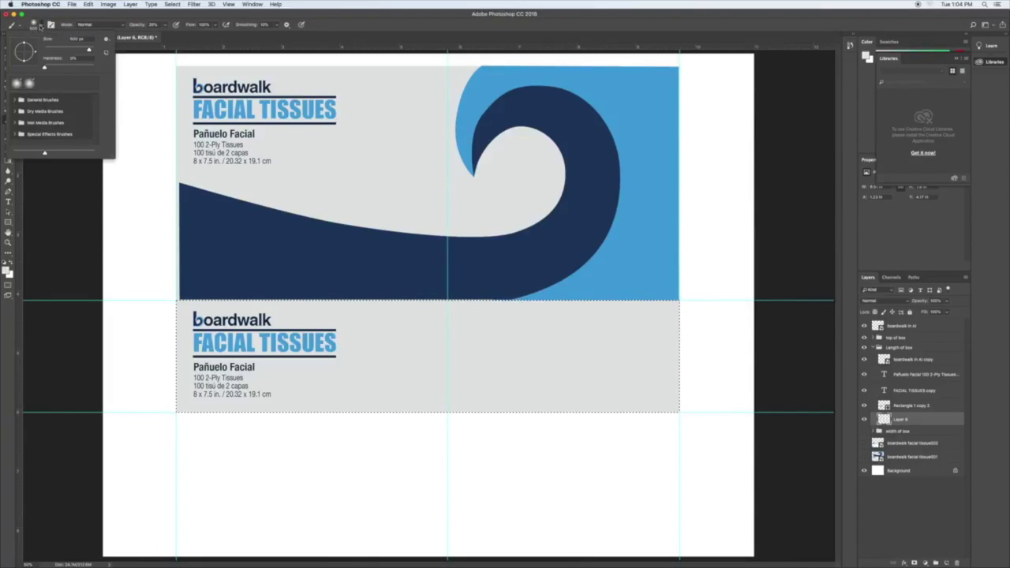
pyautogui.click(31, 23)
pyautogui.click(33, 26)
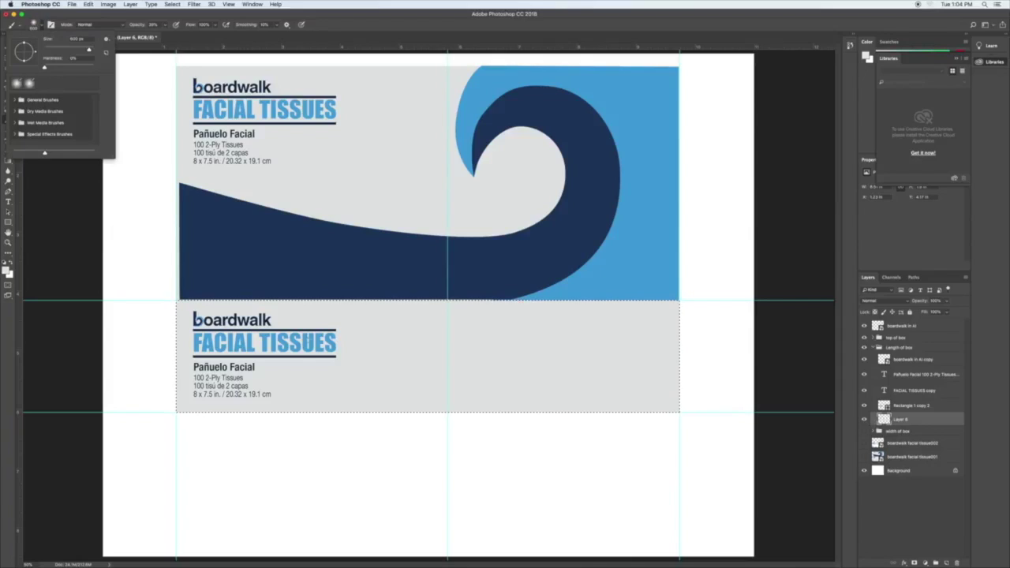
pyautogui.press('Escape')
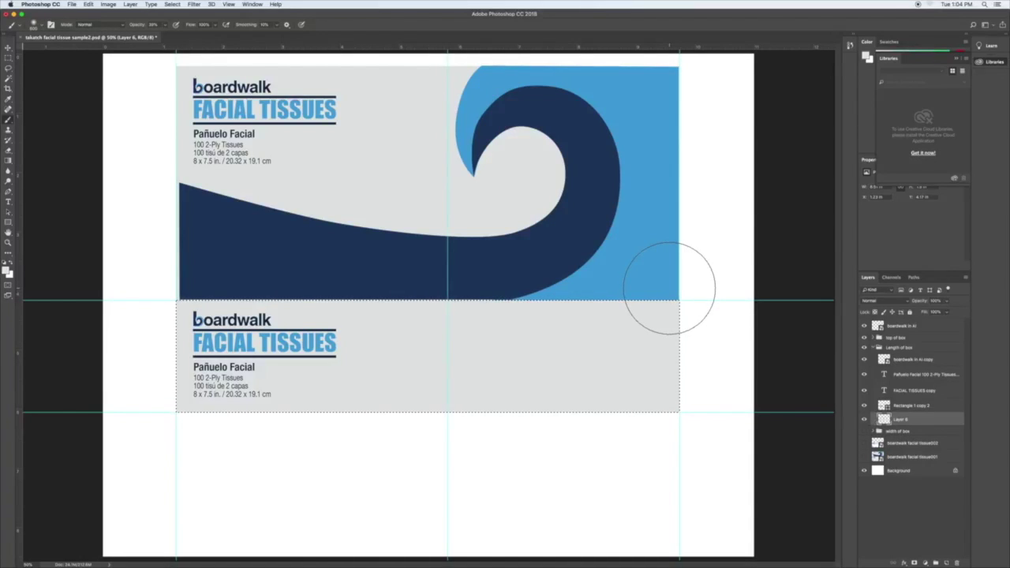
# Softly shade the side panel's right and bottom edges in #787575 grey
pyautogui.press('d')
pyautogui.moveTo(683, 304)
pyautogui.mouseDown()
pyautogui.moveTo(692, 332)
pyautogui.moveTo(679, 410)
pyautogui.moveTo(685, 333)
pyautogui.mouseUp()
pyautogui.press('super+z')
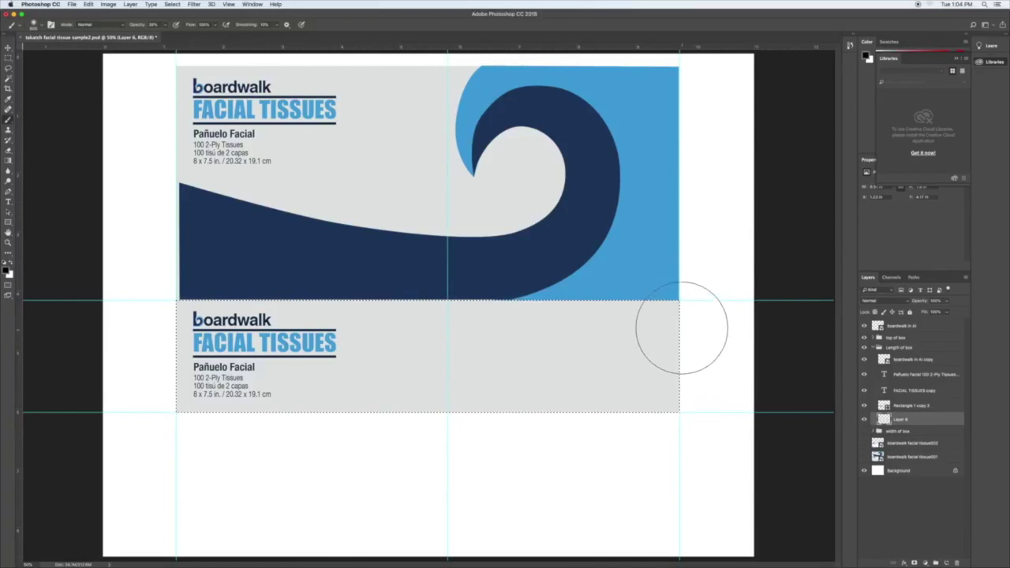
pyautogui.click(7, 271)
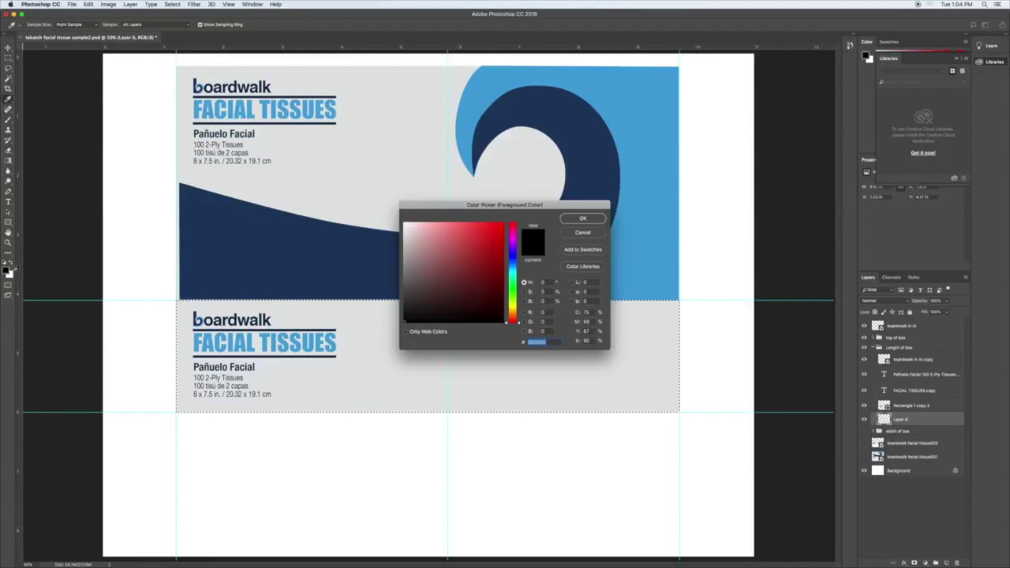
pyautogui.click(582, 219)
pyautogui.moveTo(698, 305)
pyautogui.mouseDown()
pyautogui.moveTo(720, 364)
pyautogui.moveTo(704, 422)
pyautogui.moveTo(358, 443)
pyautogui.moveTo(591, 452)
pyautogui.moveTo(658, 513)
pyautogui.mouseUp()
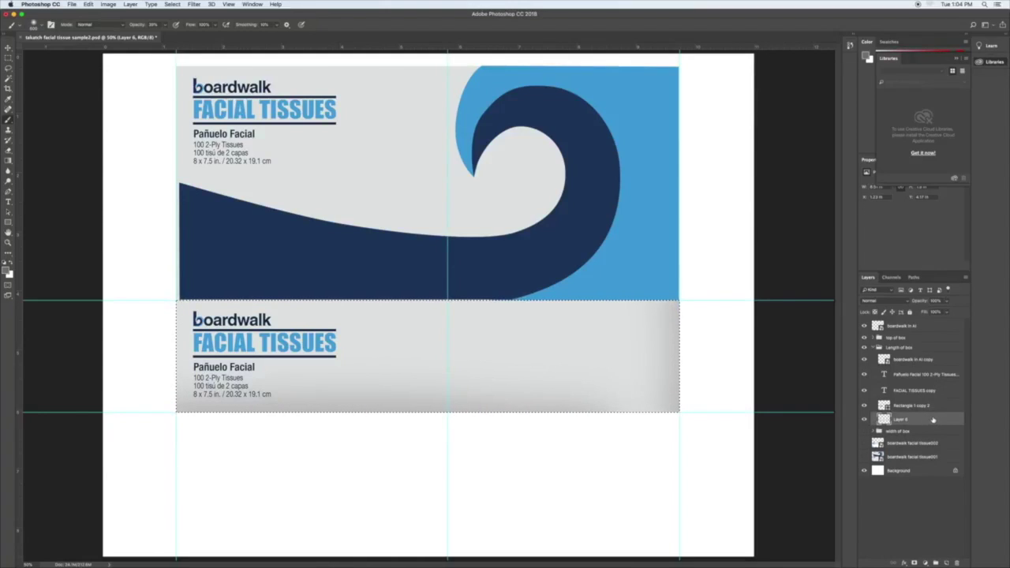
pyautogui.doubleClick(932, 421)
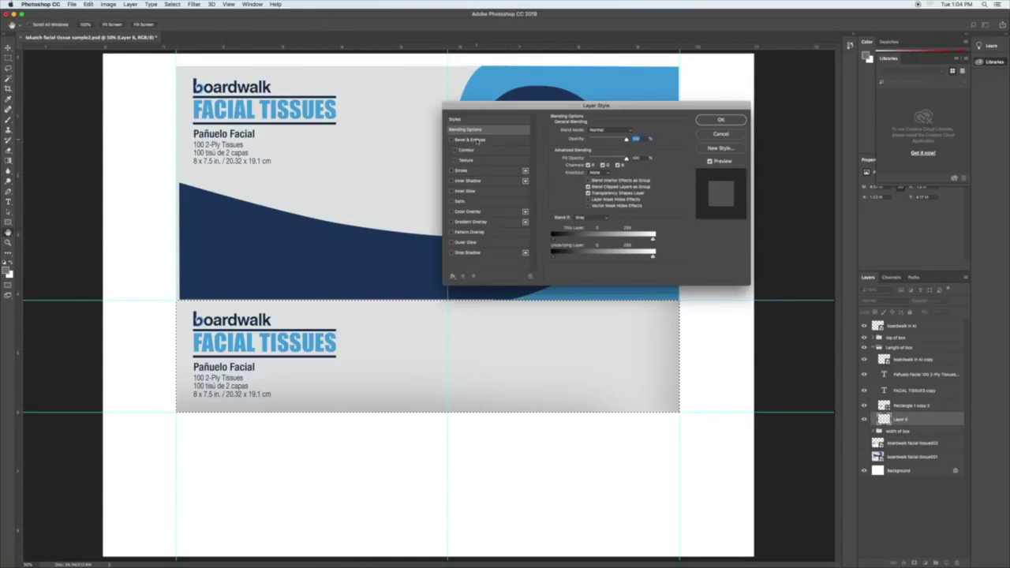
# Apply a larger-size Inner Bevel & Emboss to the side panel, checked at 100% then back to 50%
pyautogui.click(477, 141)
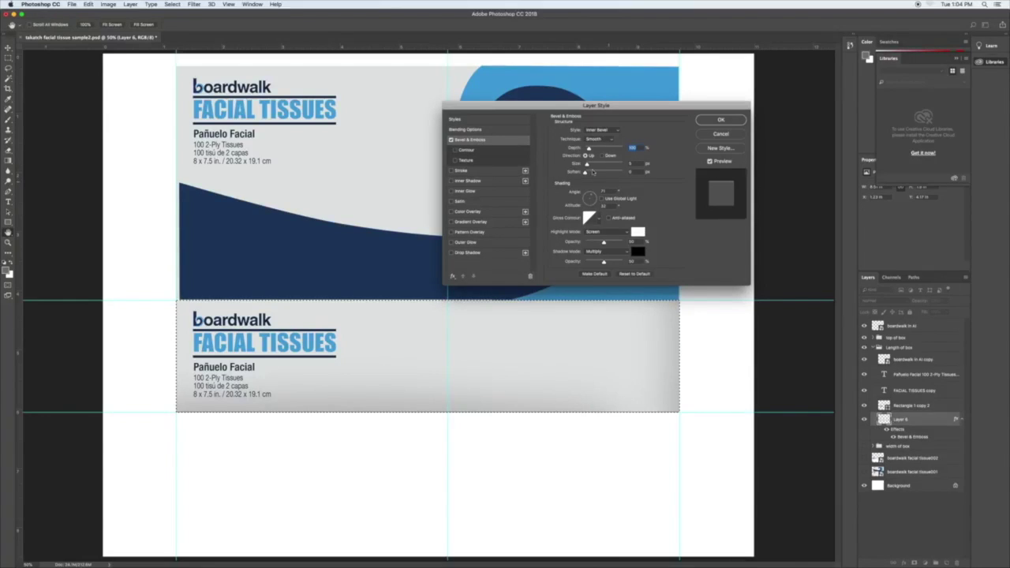
pyautogui.moveTo(473, 112); pyautogui.dragTo(507, 115)
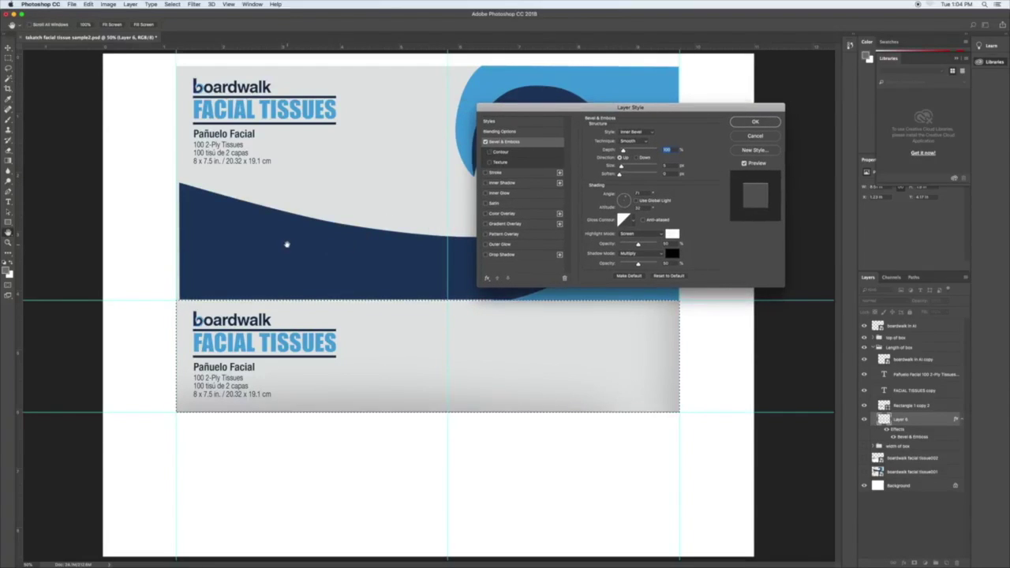
pyautogui.press('super+equal')
pyautogui.hscroll(5, 326, 247)
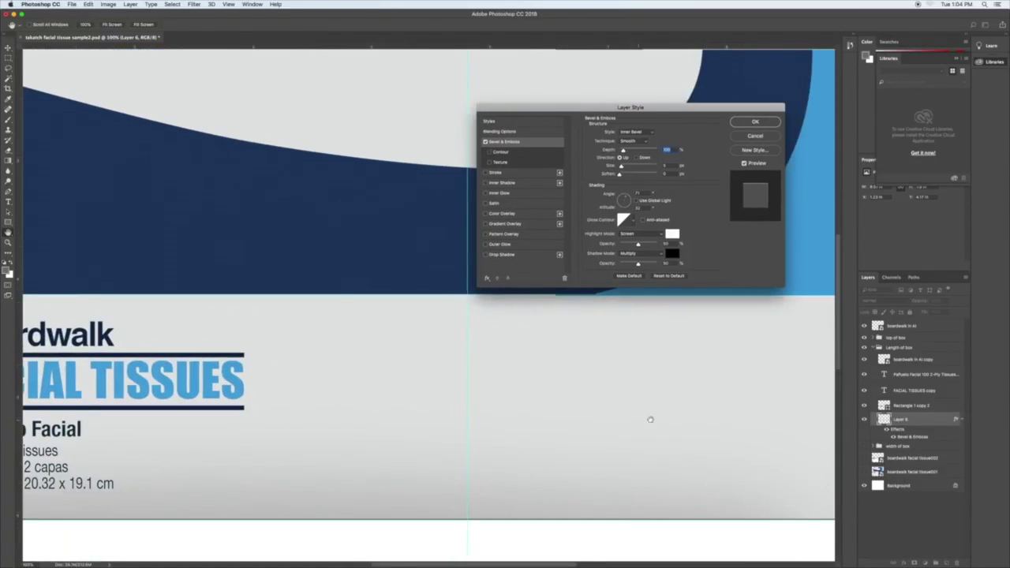
pyautogui.moveTo(613, 399); pyautogui.dragTo(444, 402)
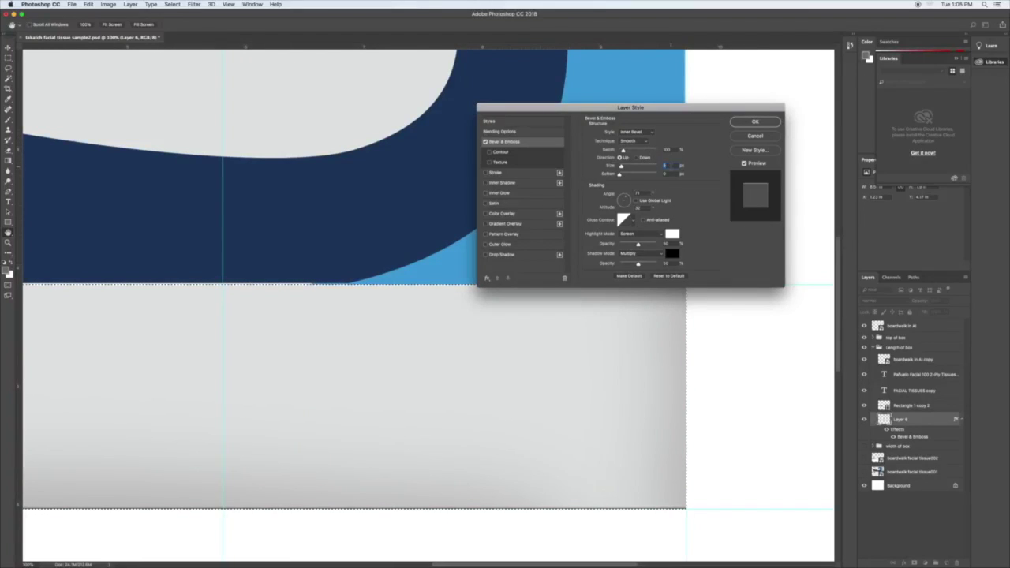
pyautogui.doubleClick(664, 165)
pyautogui.press('Up')
pyautogui.press('Up')
pyautogui.press('Up')
pyautogui.press('Up')
pyautogui.press('Up')
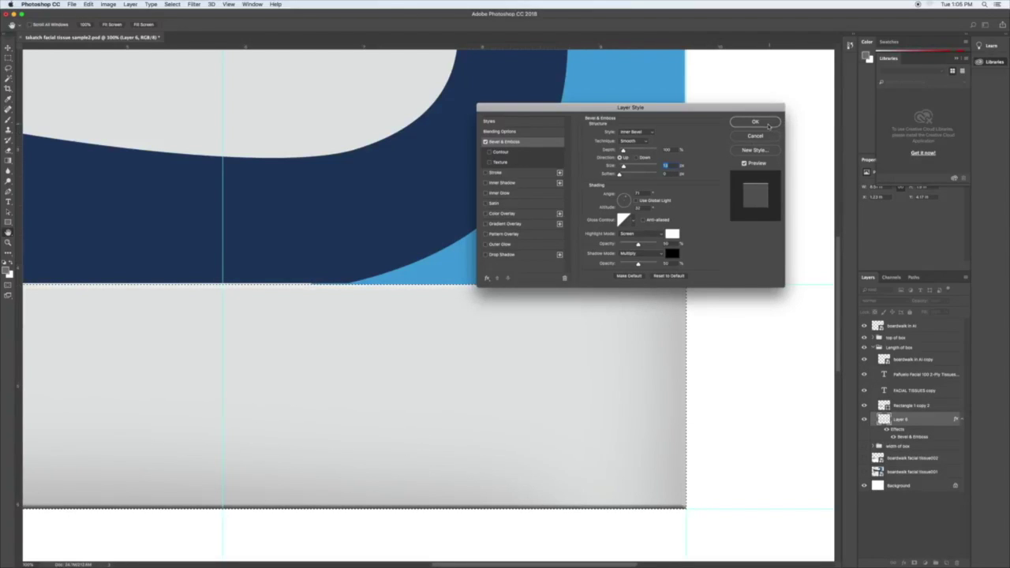
pyautogui.click(771, 125)
pyautogui.press('b')
pyautogui.press('super+minus')
pyautogui.press('super+minus')
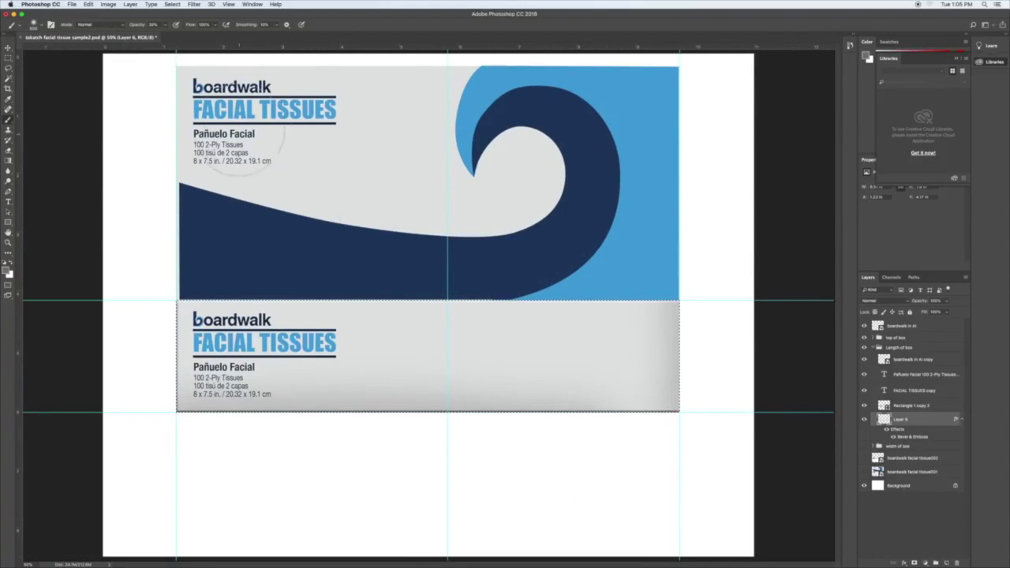
# Clear the side-panel selection, show the 'width of box' group, and zoom onto the end flap
pyautogui.press('super+shift+d')
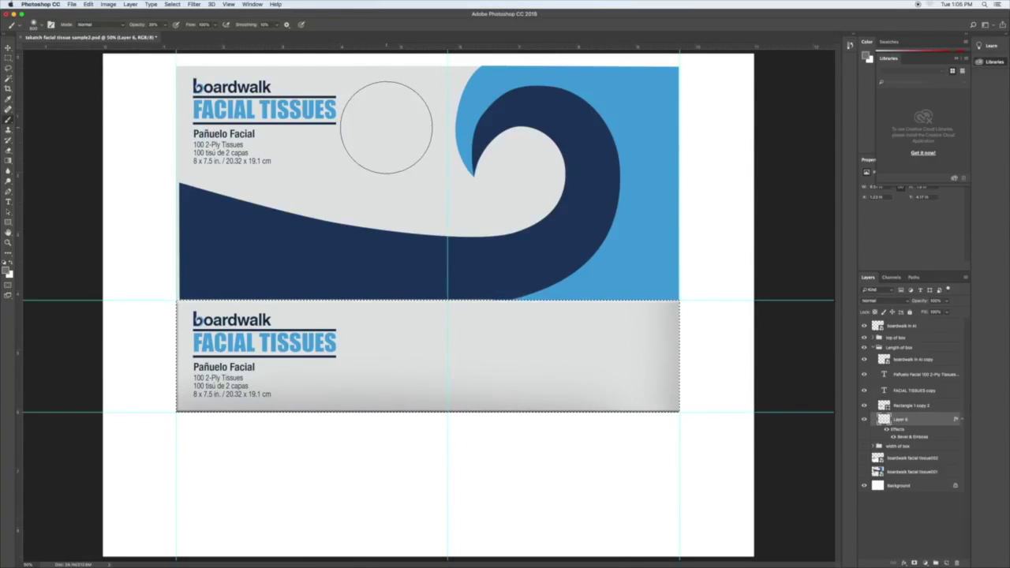
pyautogui.hotkey('ctrl', 'd')
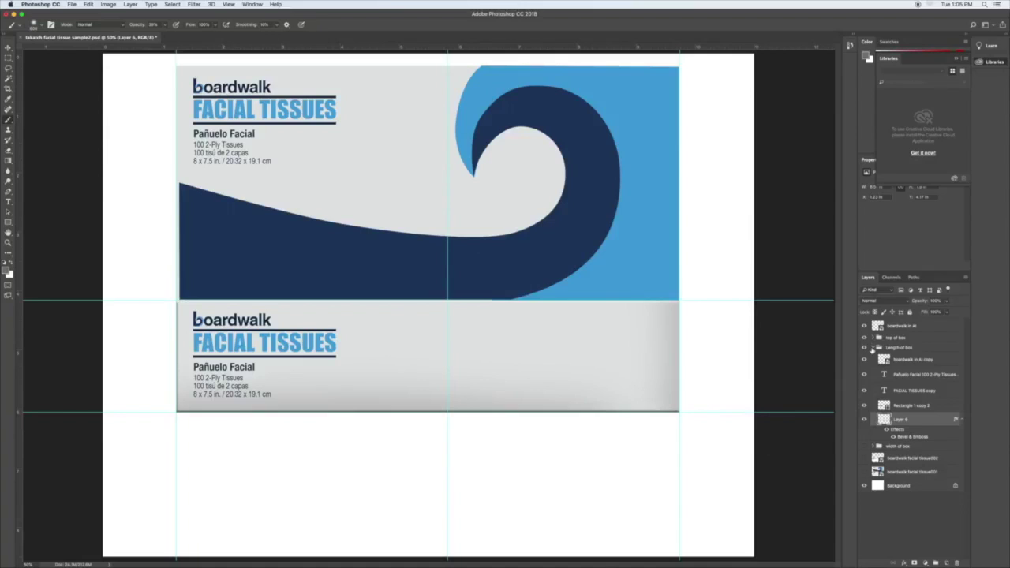
pyautogui.click(873, 347)
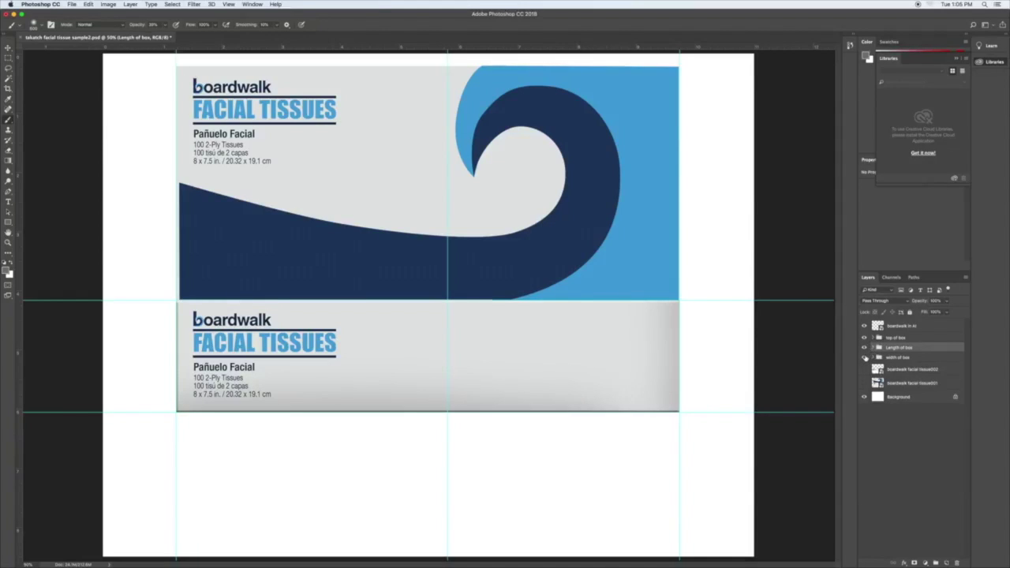
pyautogui.click(864, 357)
pyautogui.hotkey('ctrl', '+')
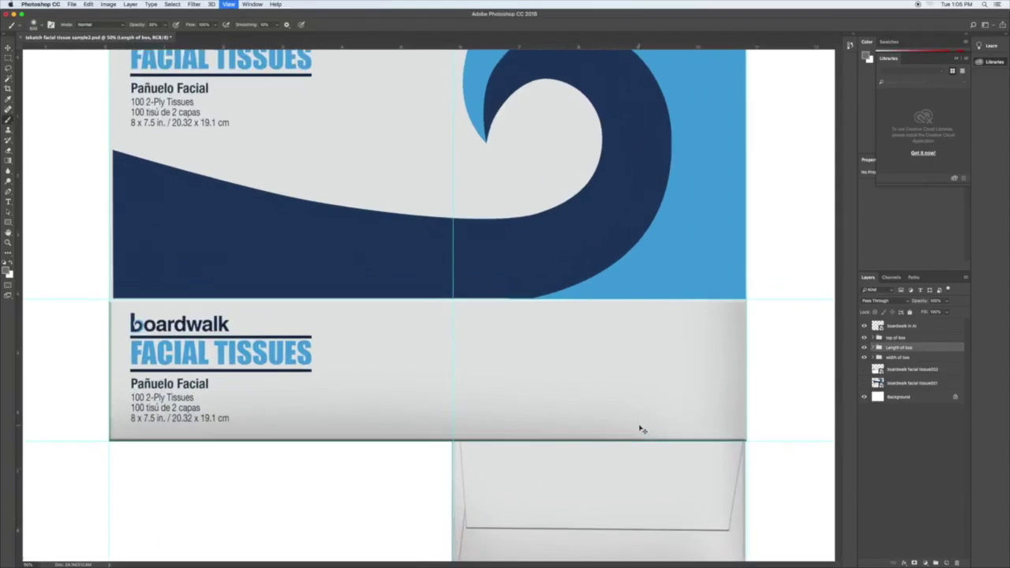
pyautogui.moveTo(626, 507); pyautogui.dragTo(518, 287)
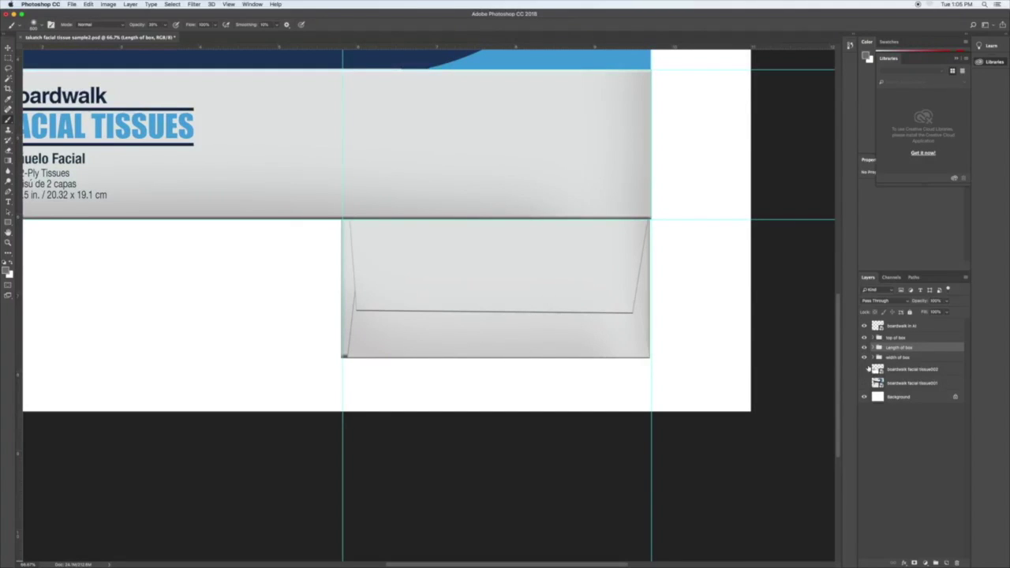
# Toggle the photo and box-design layers to compare the end flap against the photo reference
pyautogui.click(864, 369)
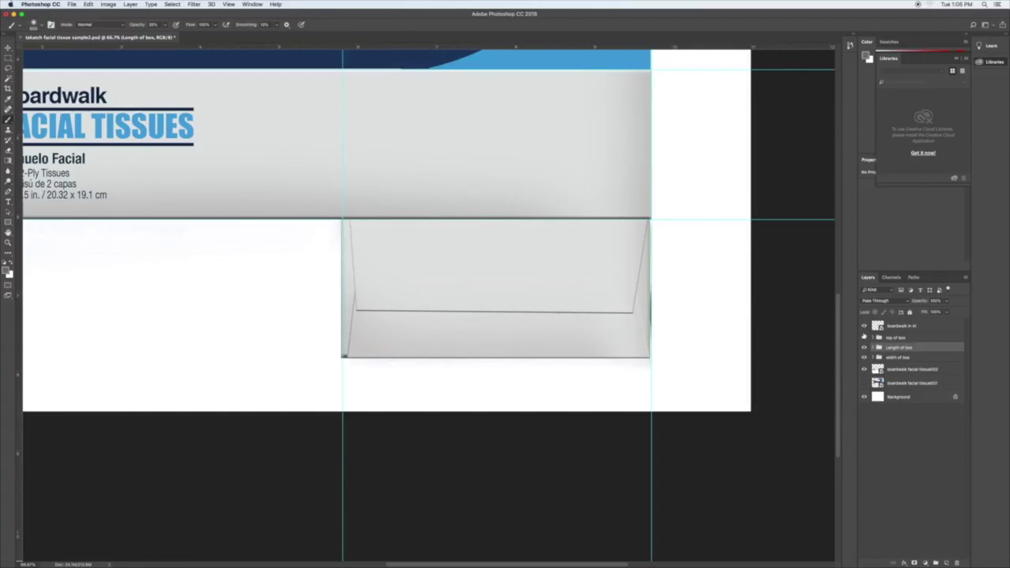
pyautogui.click(863, 357)
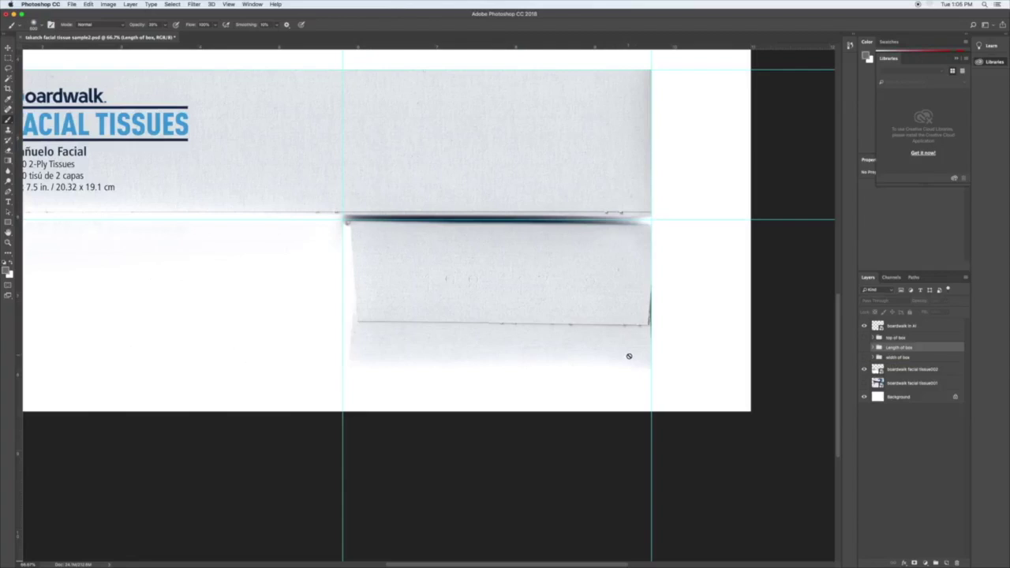
pyautogui.click(864, 338)
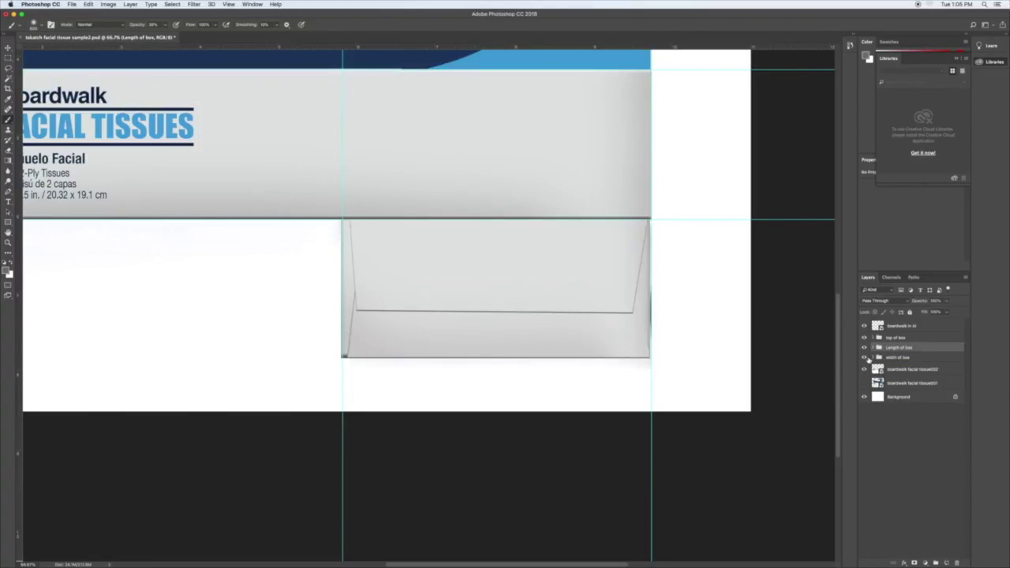
pyautogui.click(872, 358)
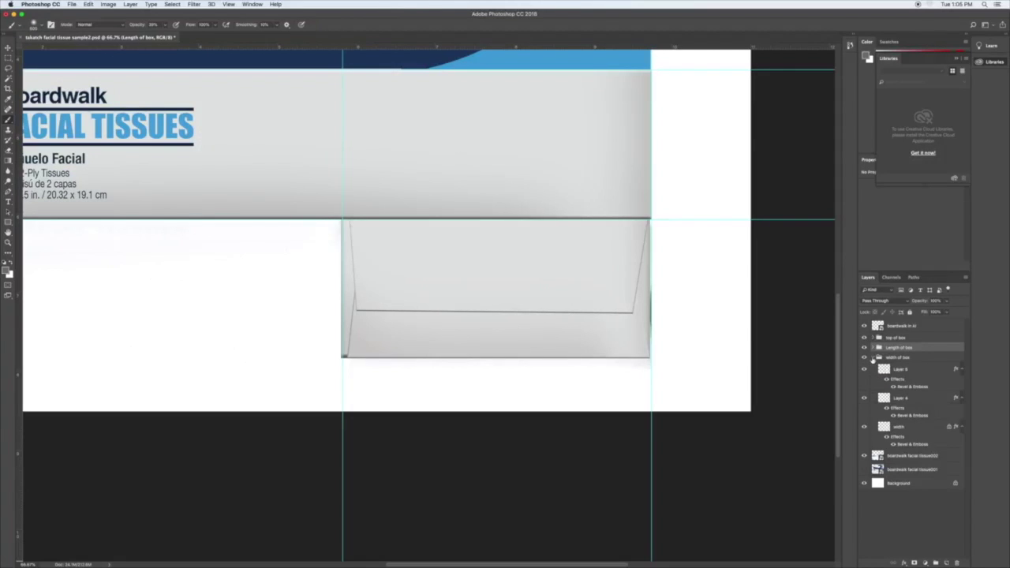
# Check the flap's Layer 5, Layer 4 and base panels, hide 'width of box', and add Layer 7 above 'boardwalk in AI'
pyautogui.click(863, 371)
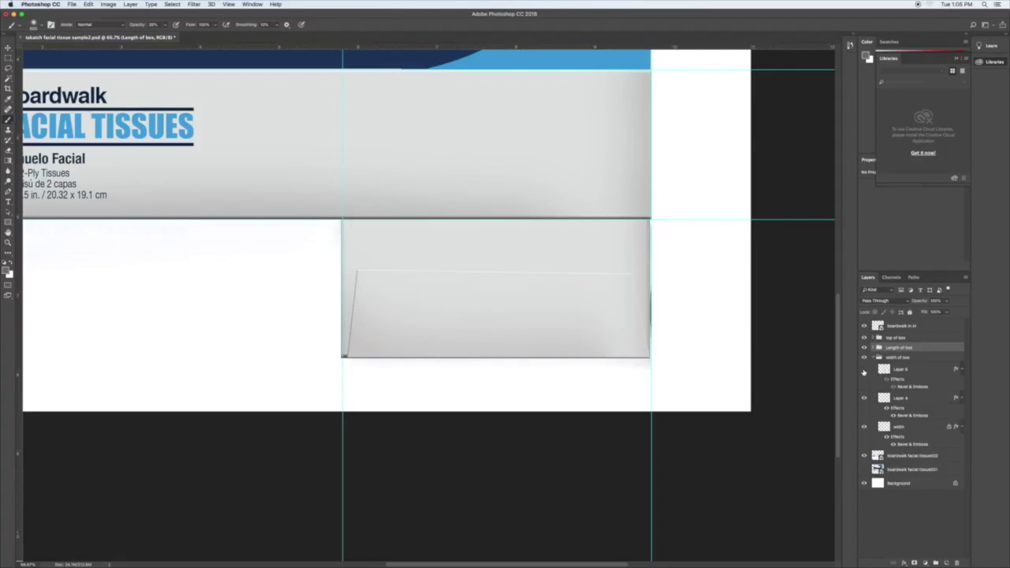
pyautogui.click(863, 399)
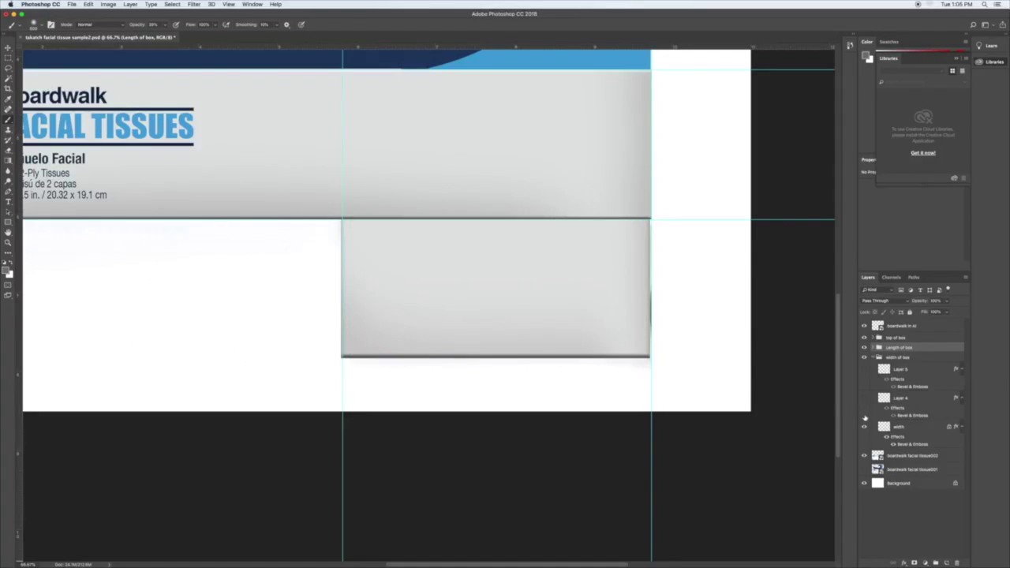
pyautogui.click(864, 427)
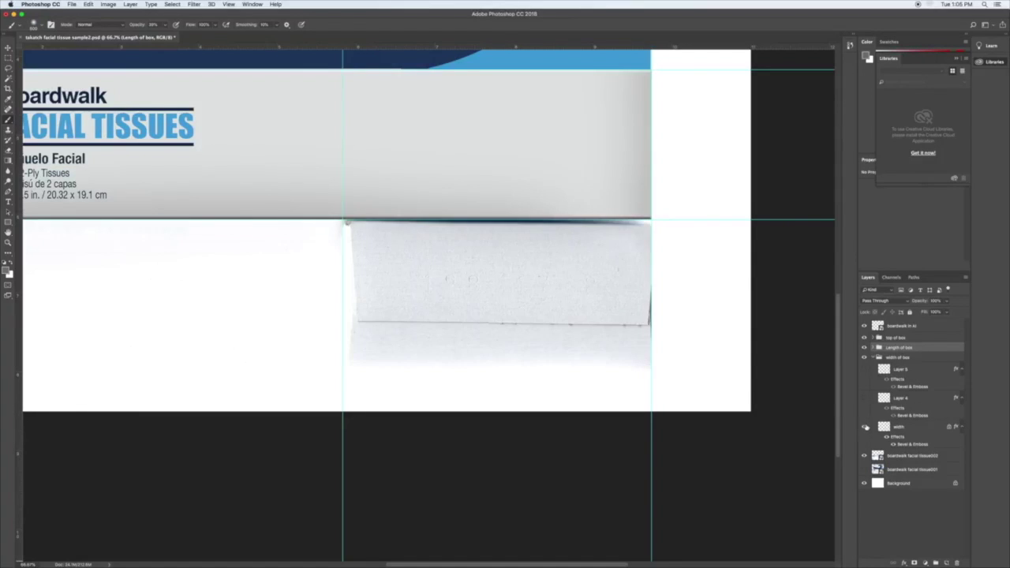
pyautogui.click(863, 427)
pyautogui.click(863, 398)
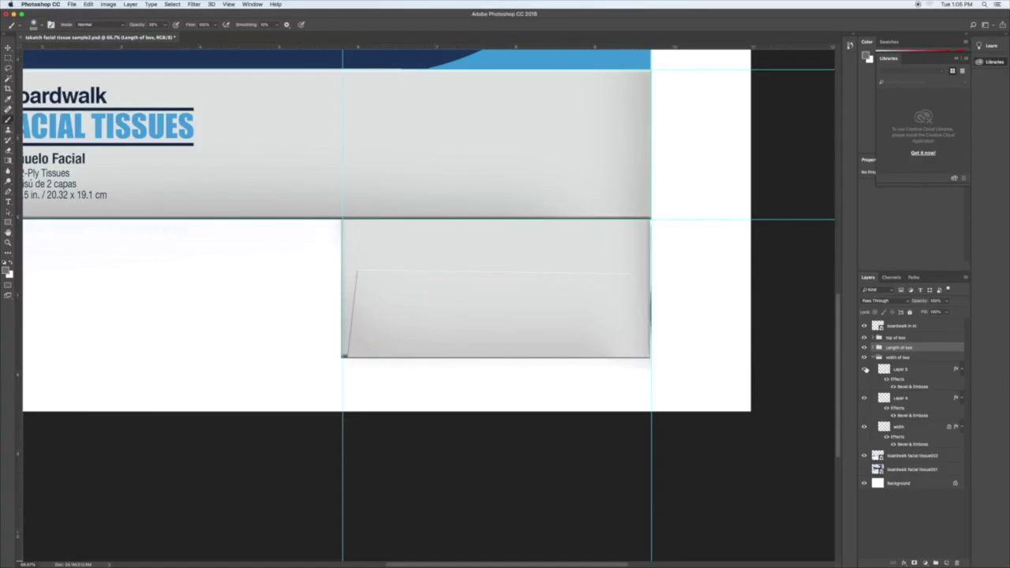
pyautogui.click(863, 369)
pyautogui.click(878, 357)
pyautogui.click(864, 357)
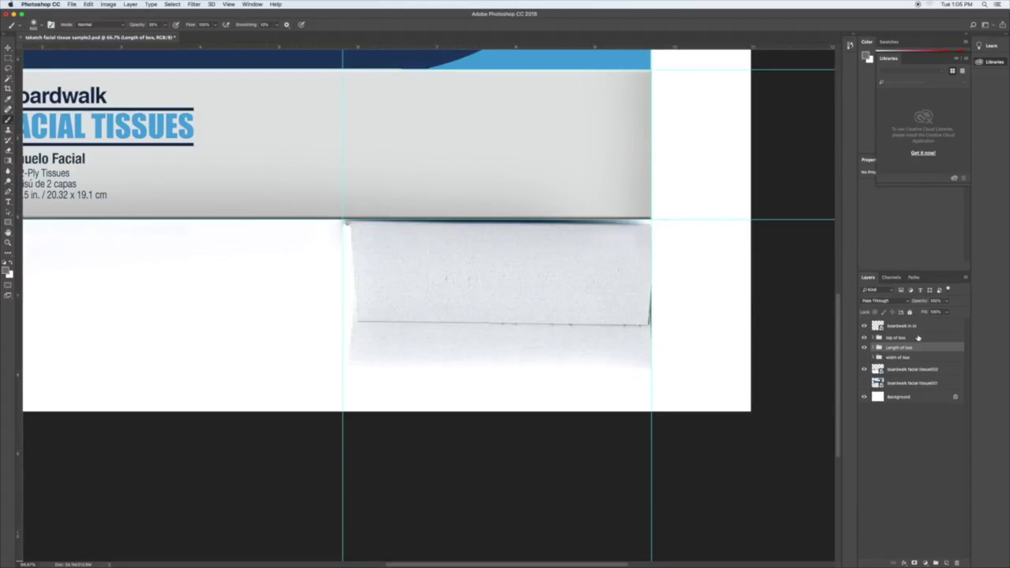
pyautogui.click(935, 325)
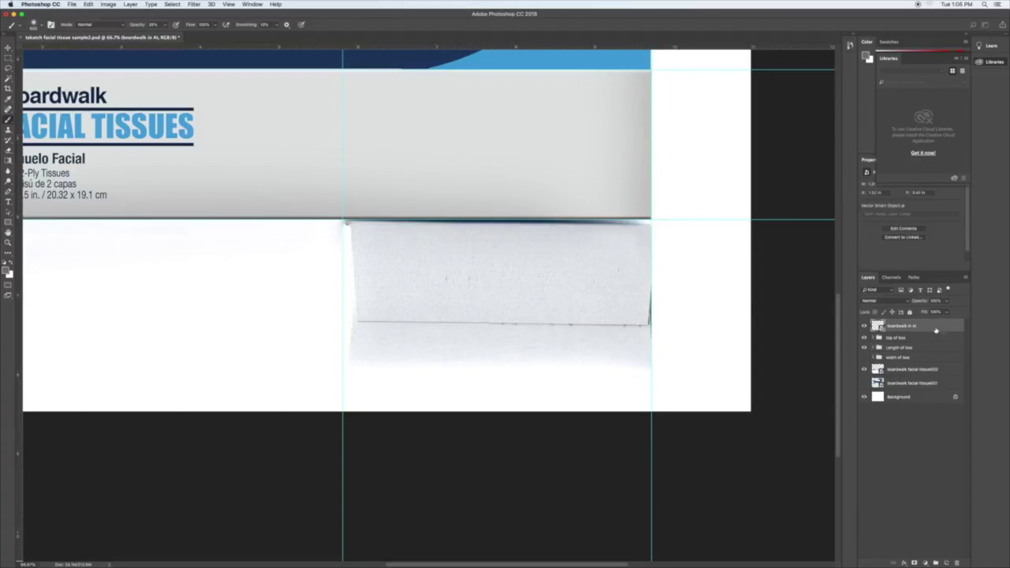
pyautogui.click(947, 563)
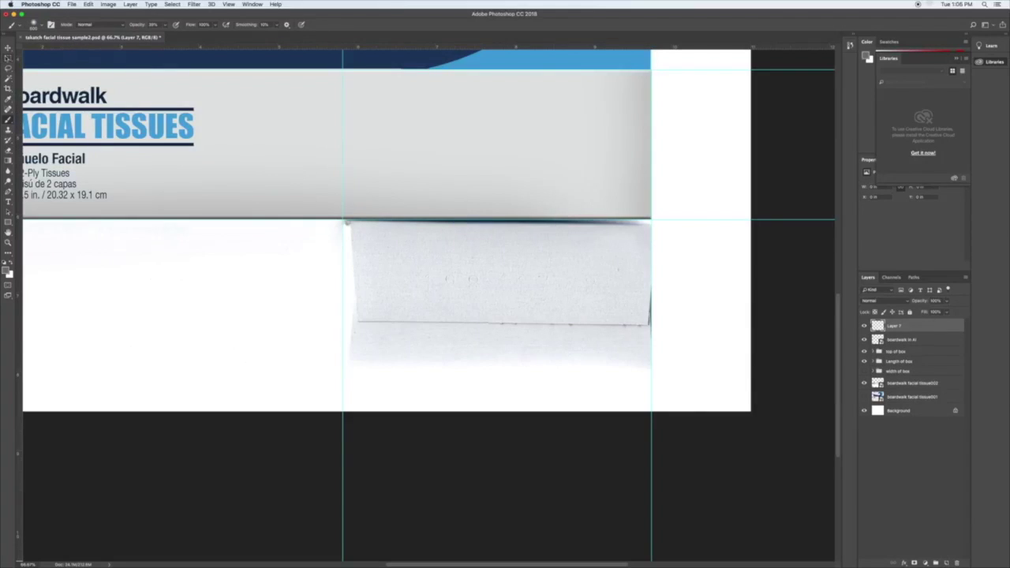
# Marquee the end flap below the side panel up to a new guide and fill it with sampled light grey
pyautogui.press('m')
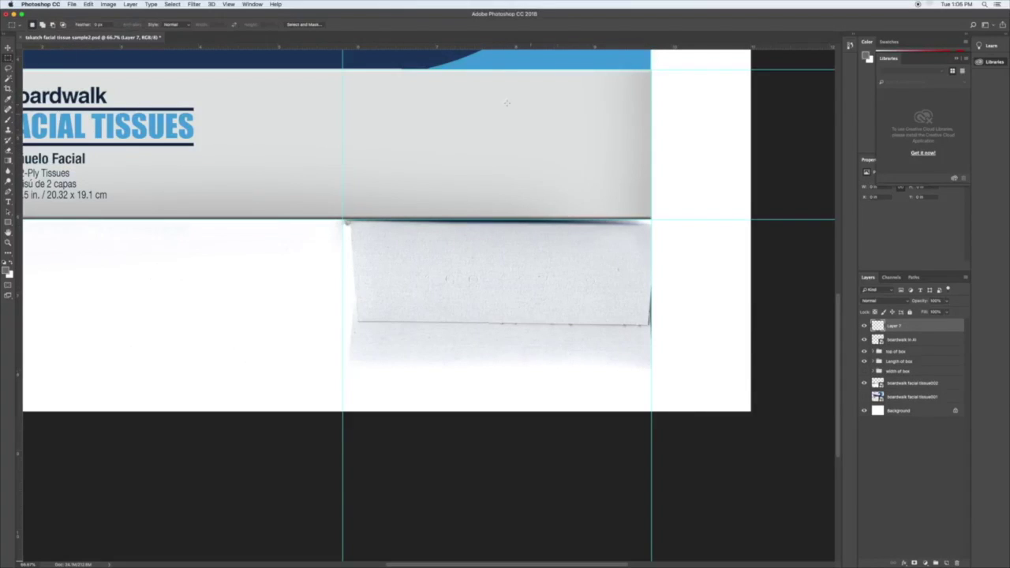
pyautogui.moveTo(497, 49); pyautogui.dragTo(575, 368)
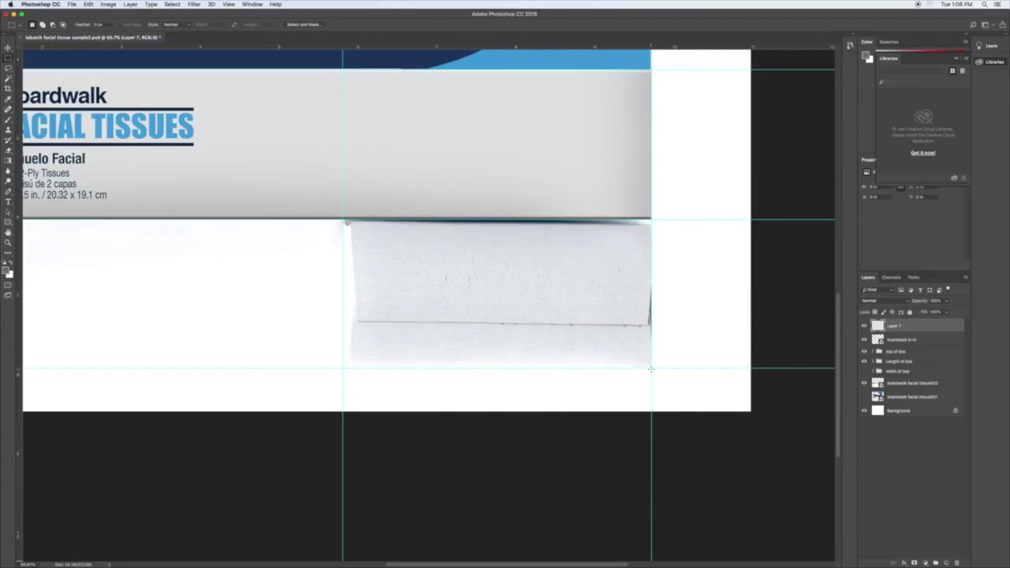
pyautogui.moveTo(650, 367); pyautogui.dragTo(348, 224)
pyautogui.click(6, 271)
pyautogui.click(6, 270)
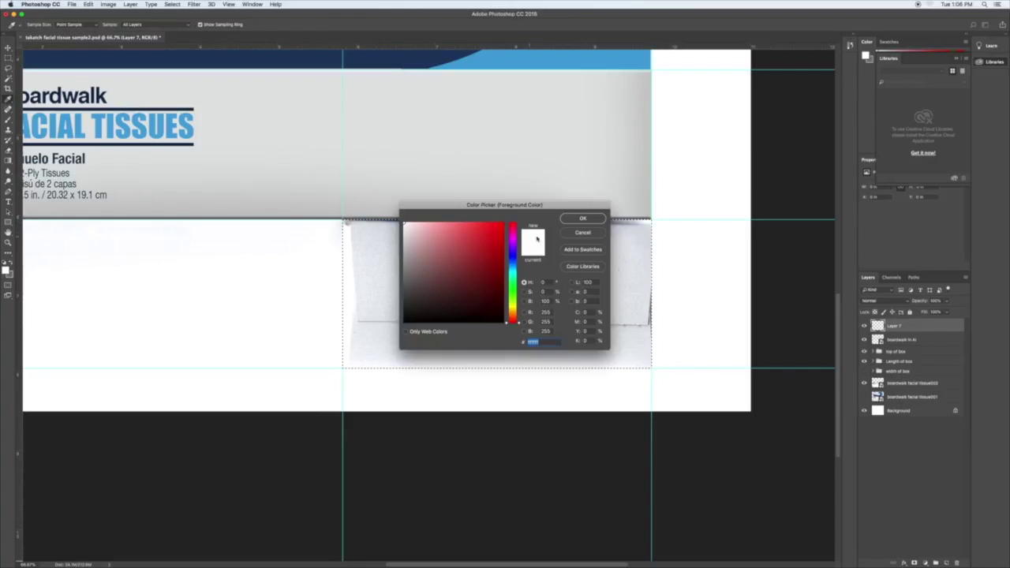
pyautogui.click(575, 233)
pyautogui.press('i')
pyautogui.click(453, 140)
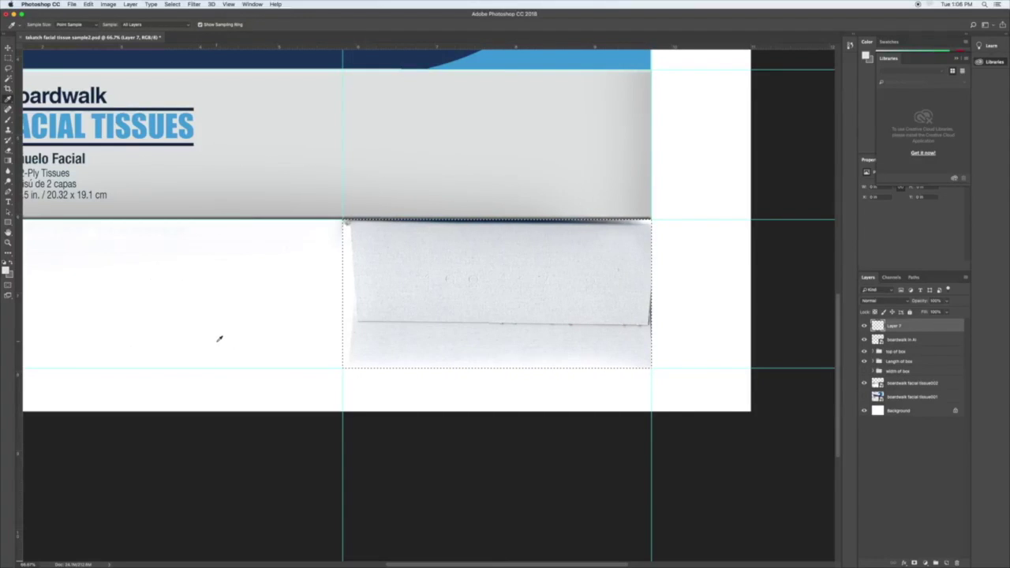
pyautogui.hotkey('alt', 'BackSpace')
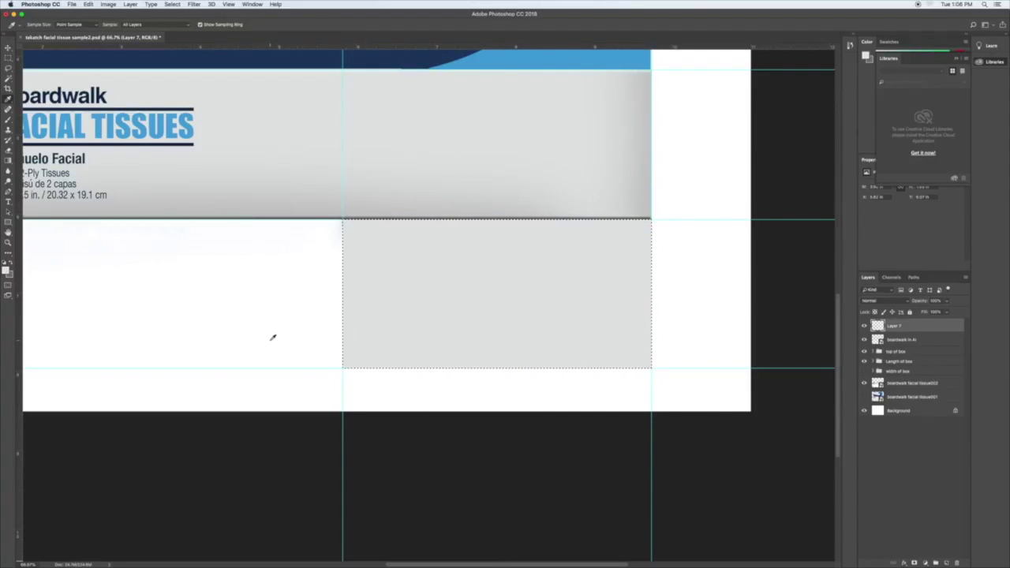
pyautogui.press('b')
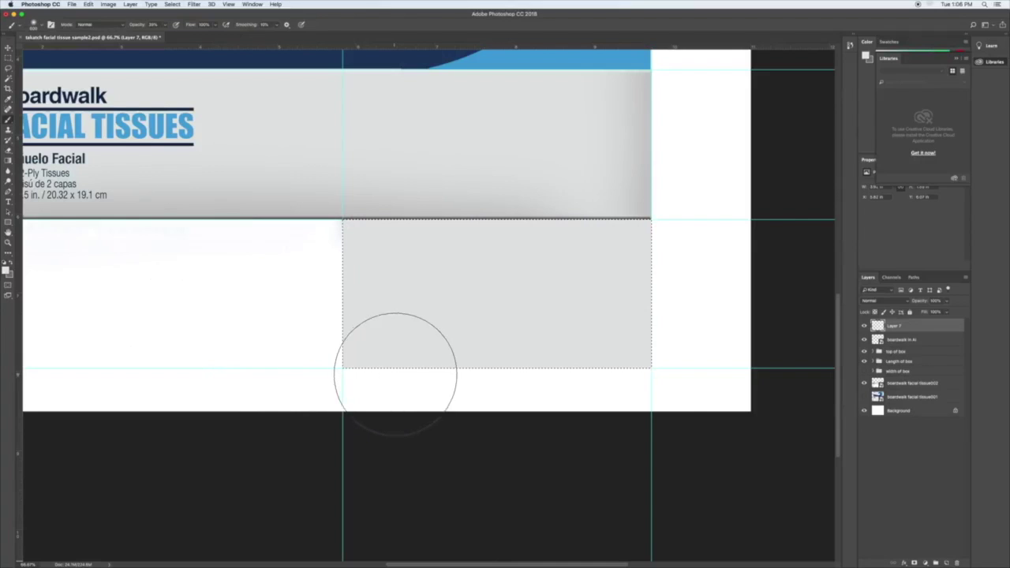
# Brush darker shading into the flap's lower right and give Layer 7 a Bevel & Emboss
pyautogui.moveTo(542, 382)
pyautogui.mouseDown()
pyautogui.moveTo(671, 355)
pyautogui.moveTo(705, 253)
pyautogui.moveTo(622, 365)
pyautogui.moveTo(436, 402)
pyautogui.moveTo(654, 440)
pyautogui.mouseUp()
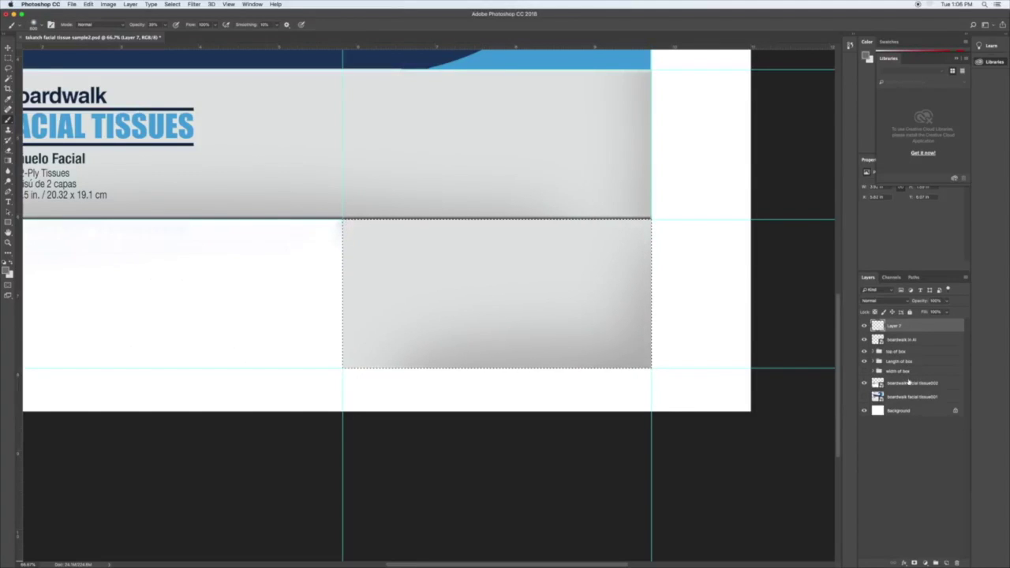
pyautogui.doubleClick(921, 327)
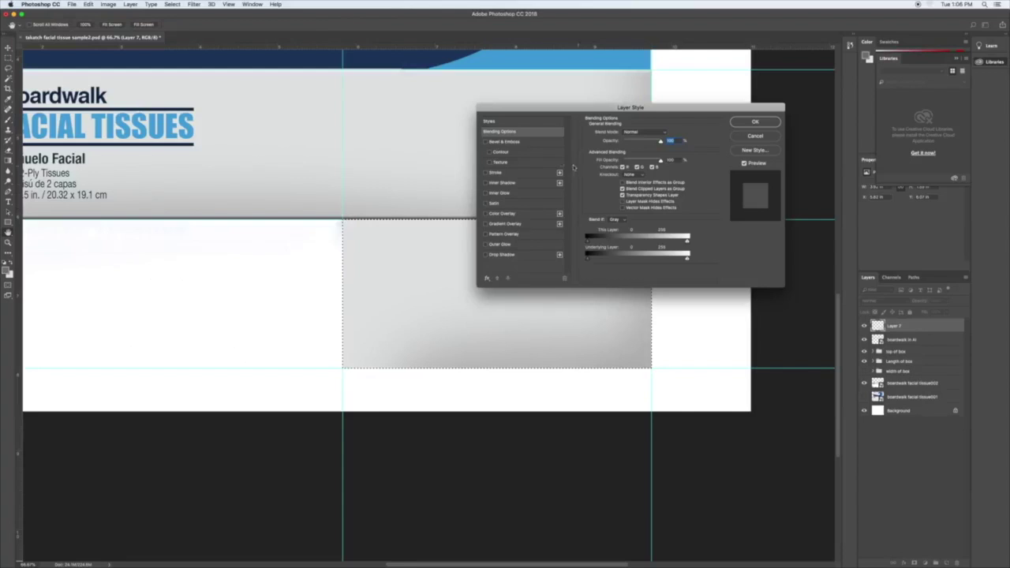
pyautogui.click(540, 143)
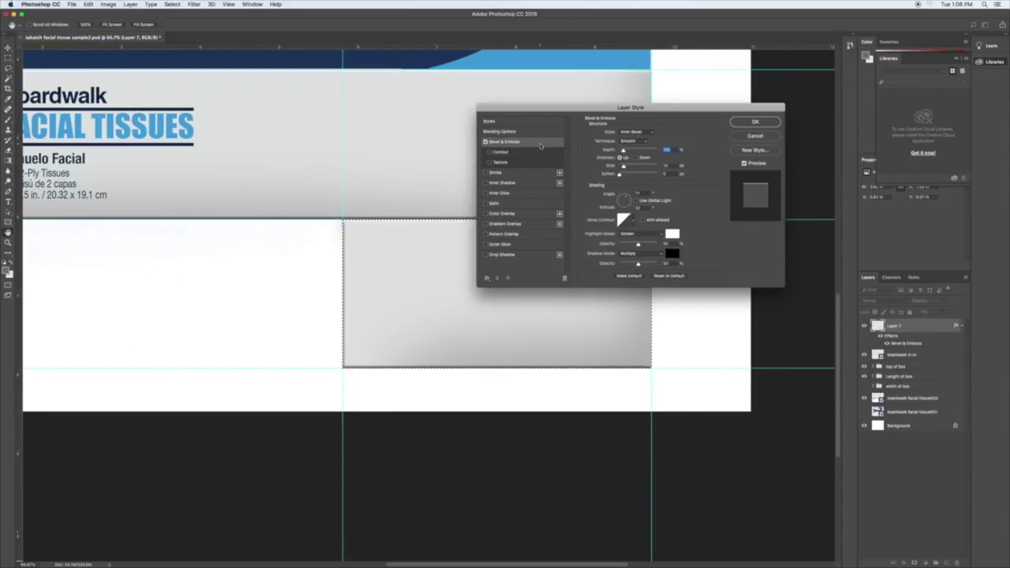
pyautogui.click(741, 122)
# Deselect and show the saved paths: Path 1, Path 2, dark blue, light blue, logo and width
pyautogui.press('b')
pyautogui.press('super+d')
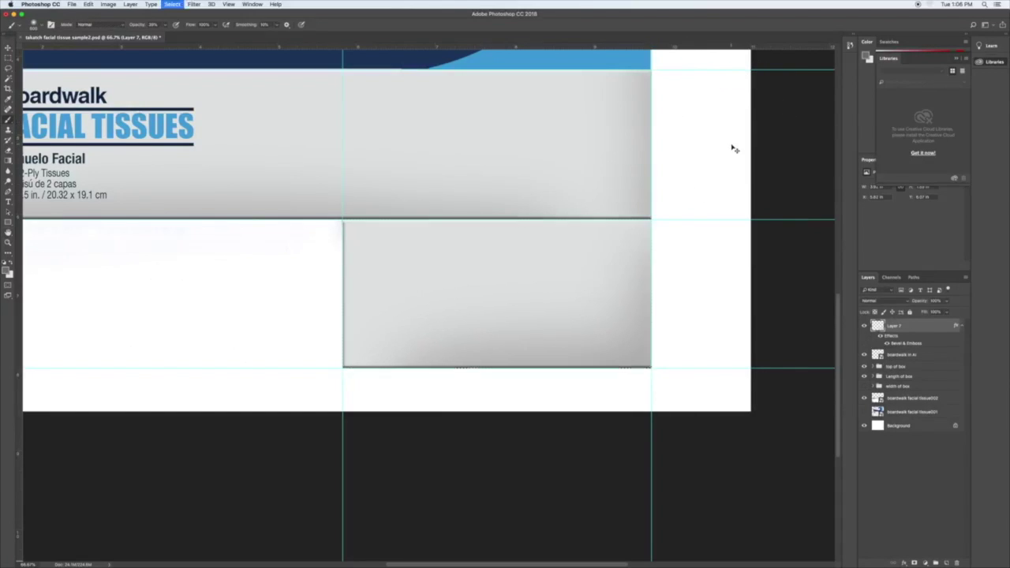
pyautogui.click(914, 278)
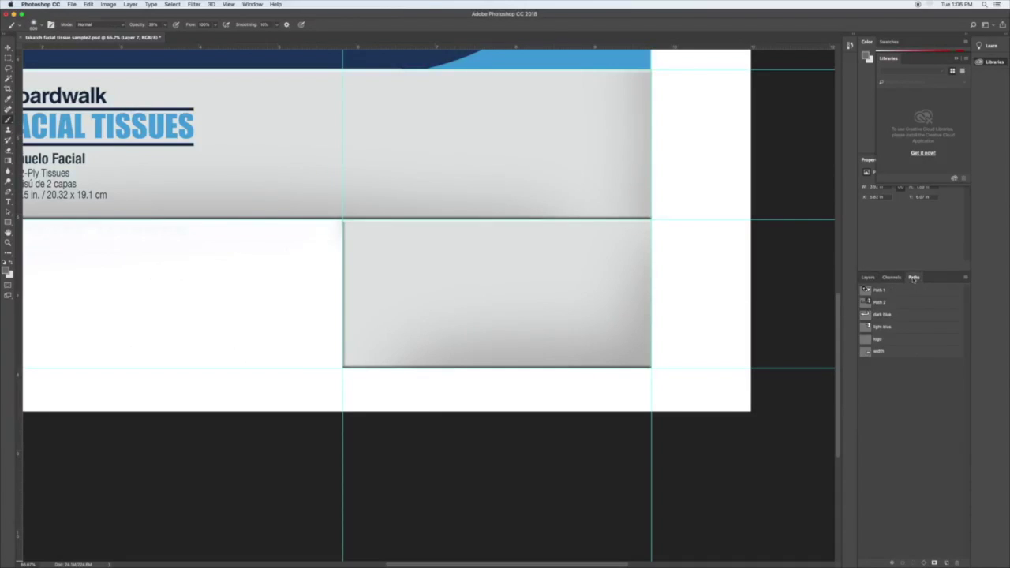
# Trace the end flap's top trapezoid with the Pen tool
pyautogui.click(891, 351)
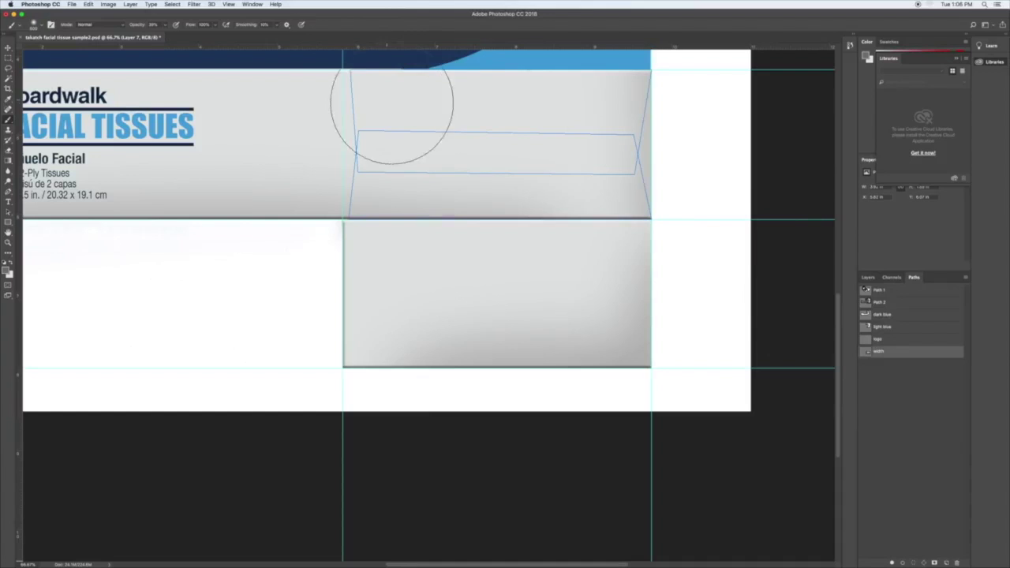
pyautogui.click(873, 378)
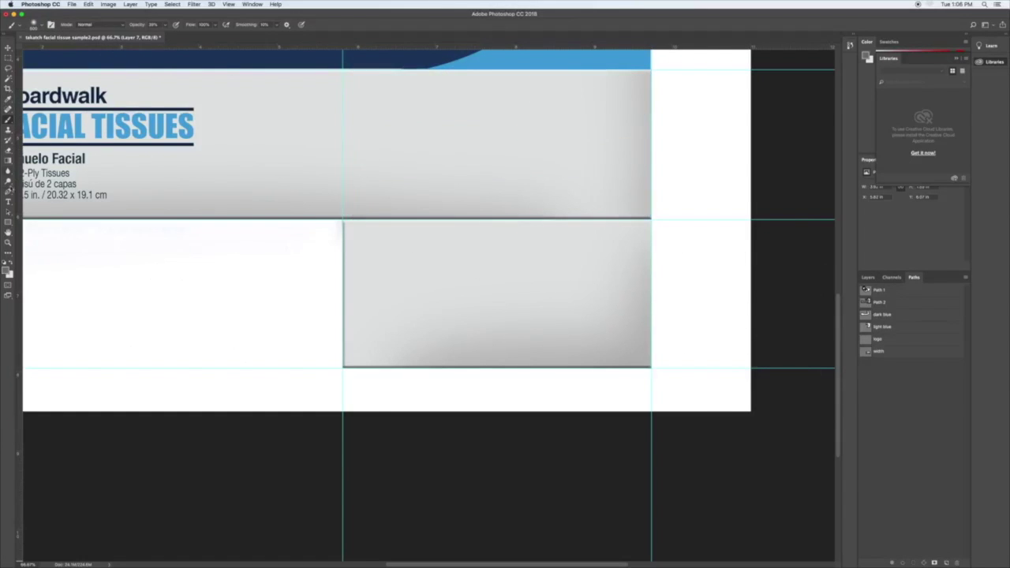
pyautogui.click(9, 191)
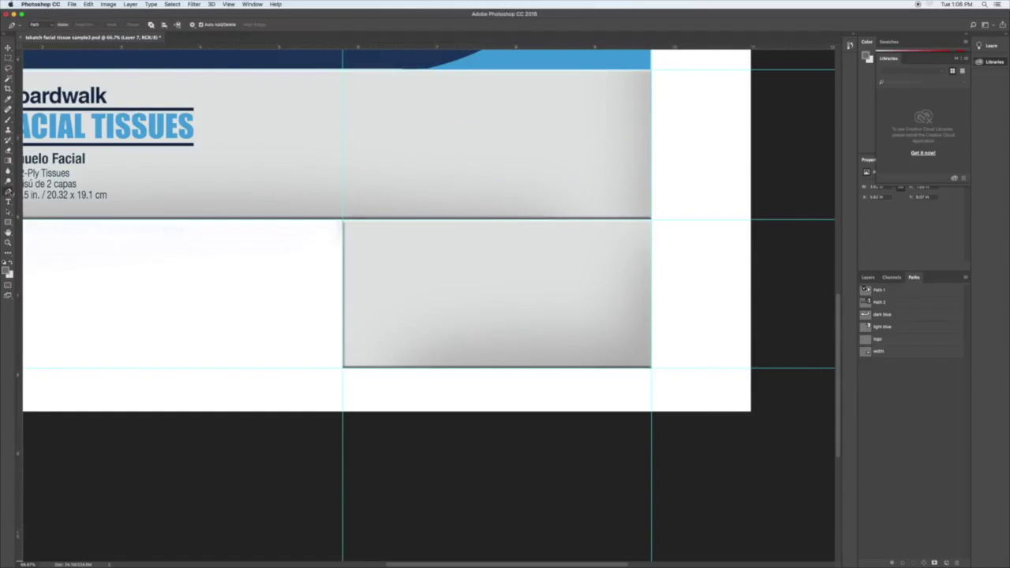
pyautogui.click(344, 221)
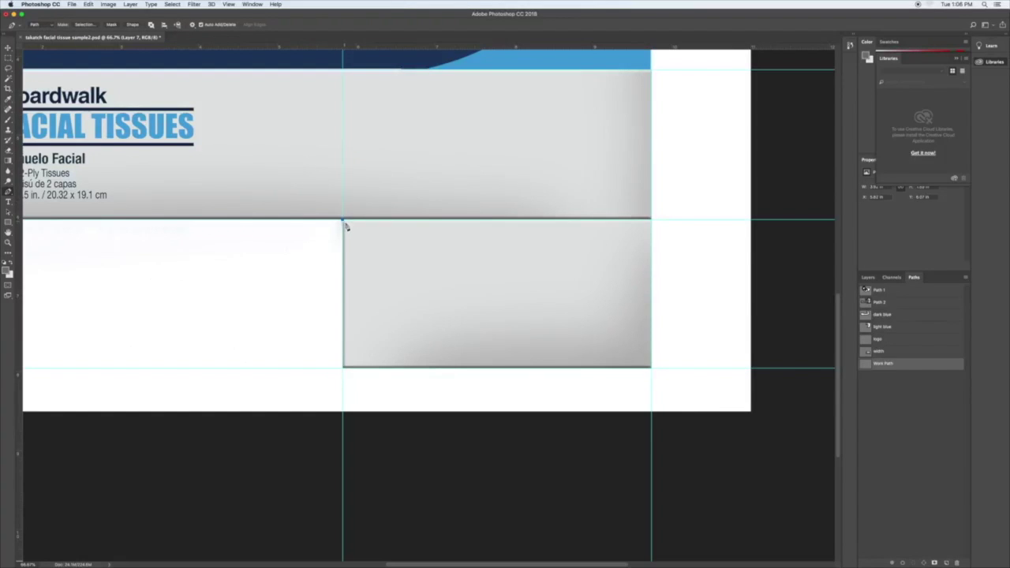
pyautogui.click(359, 312)
pyautogui.click(634, 314)
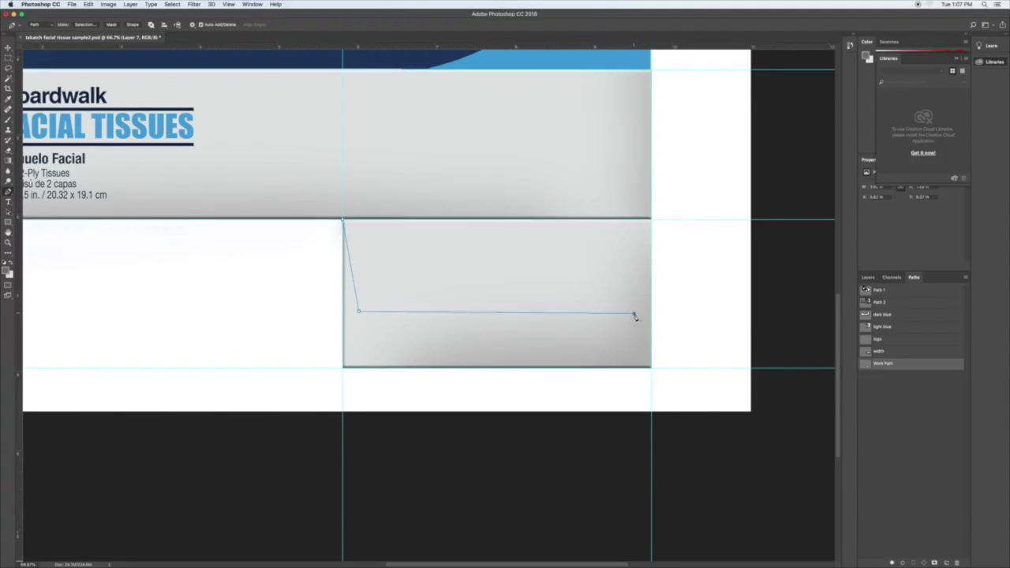
pyautogui.click(651, 220)
pyautogui.click(343, 221)
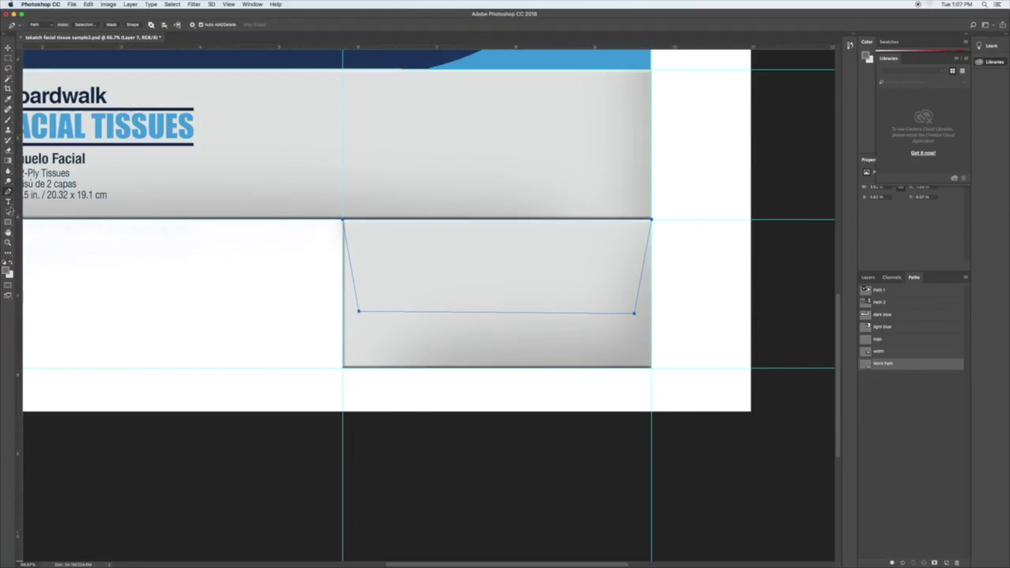
# Level the trapezoid's bottom-right anchor and save the work path as 'end'
pyautogui.click(8, 212)
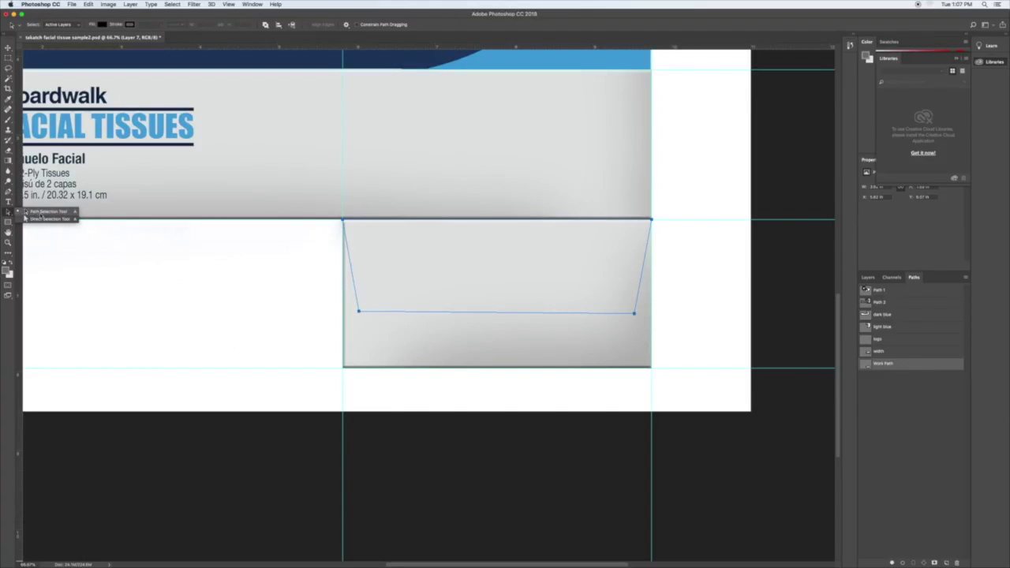
pyautogui.click(43, 211)
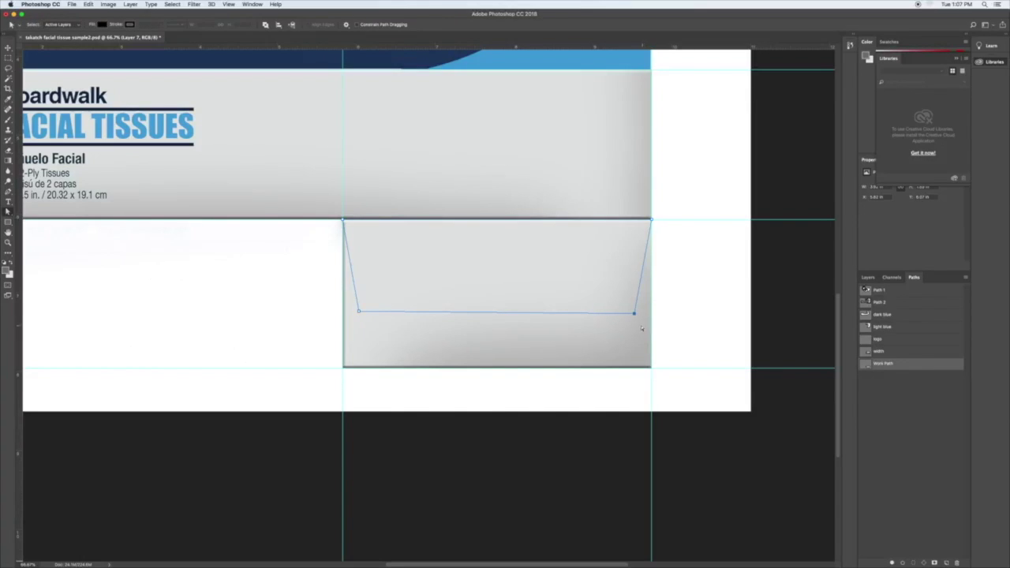
pyautogui.press('Up')
pyautogui.press('Up')
pyautogui.press('Up')
pyautogui.press('Up')
pyautogui.doubleClick(885, 365)
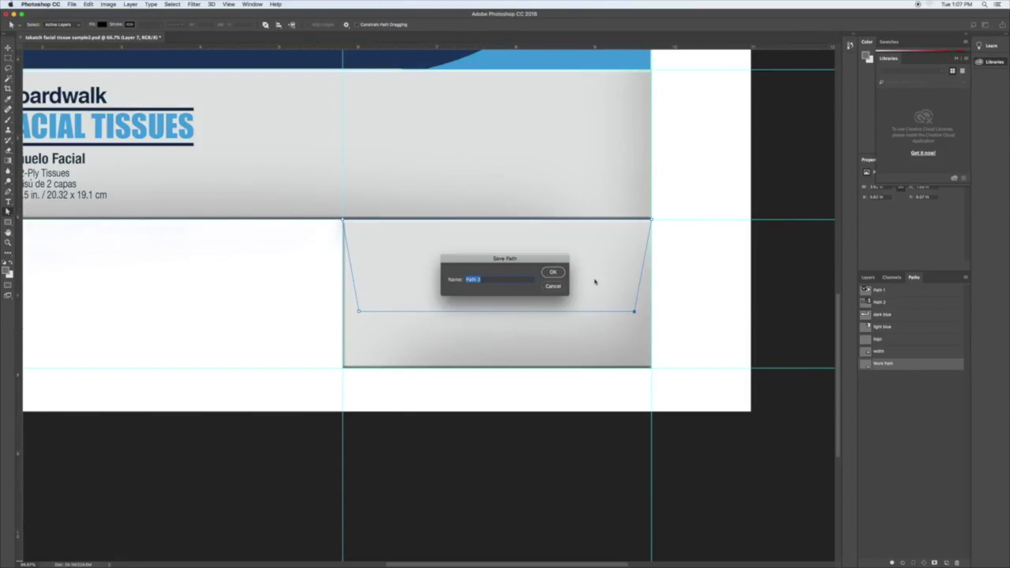
pyautogui.write('end')
pyautogui.press('Return')
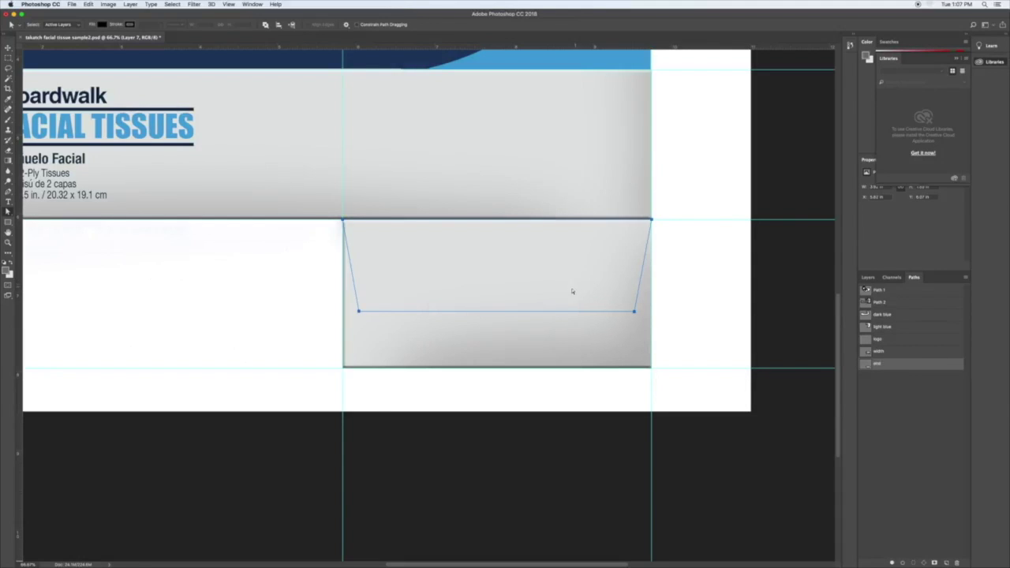
# Draw the lower trapezoid along the flap's bottom edge and load it as a selection
pyautogui.click(8, 192)
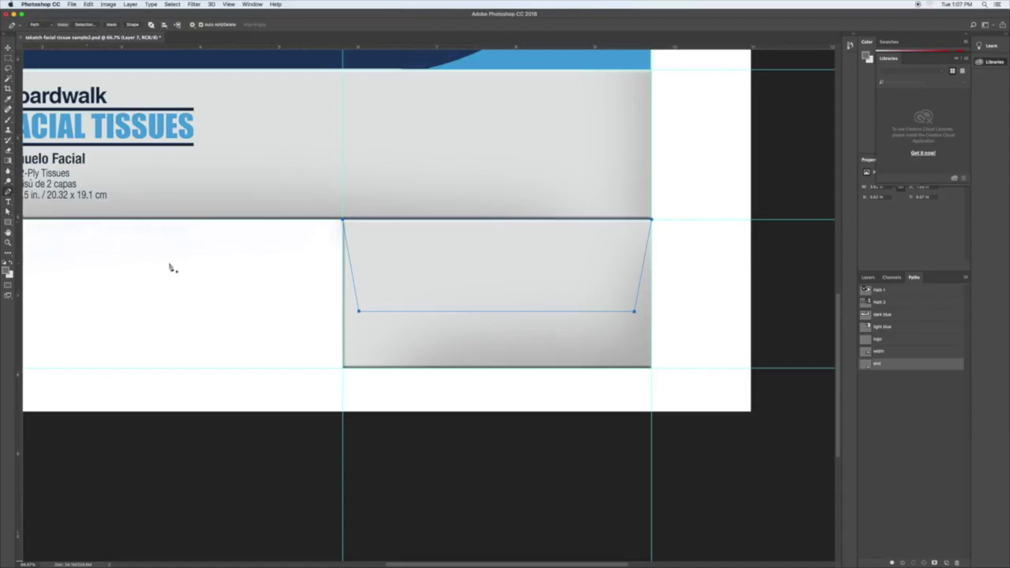
pyautogui.click(342, 368)
pyautogui.click(361, 300)
pyautogui.click(628, 300)
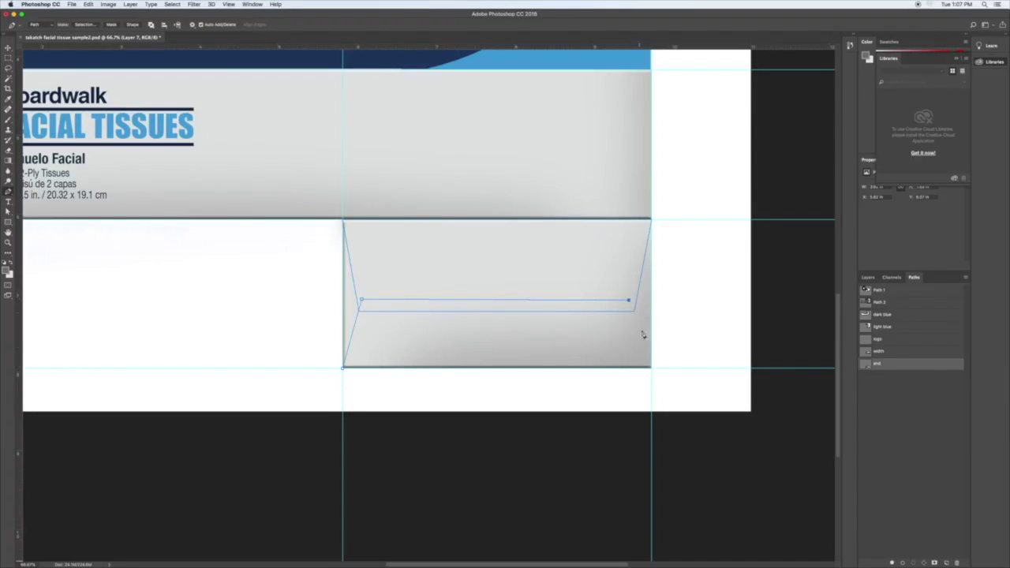
pyautogui.click(651, 367)
pyautogui.click(343, 369)
pyautogui.click(8, 213)
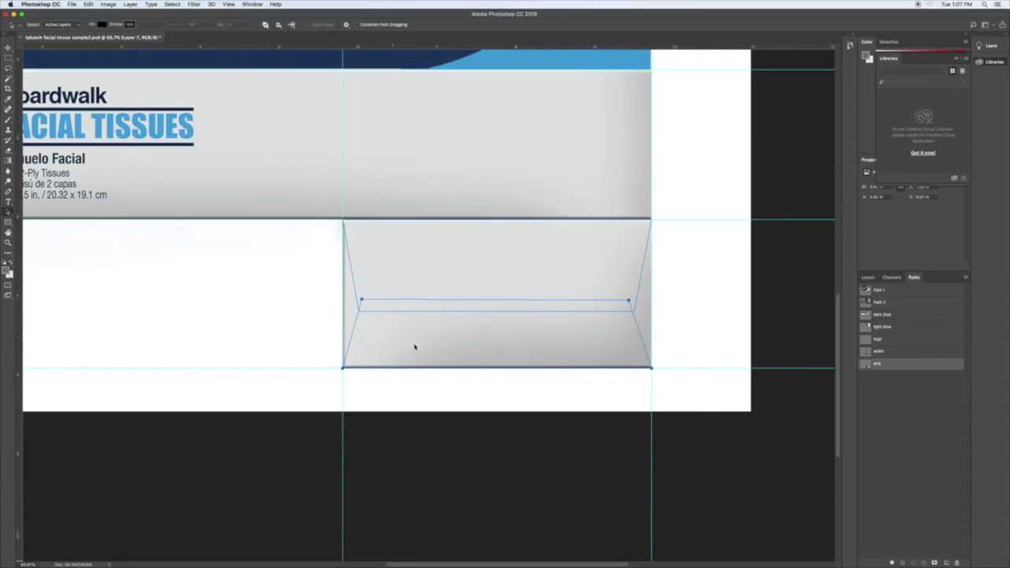
pyautogui.click(914, 563)
pyautogui.click(868, 278)
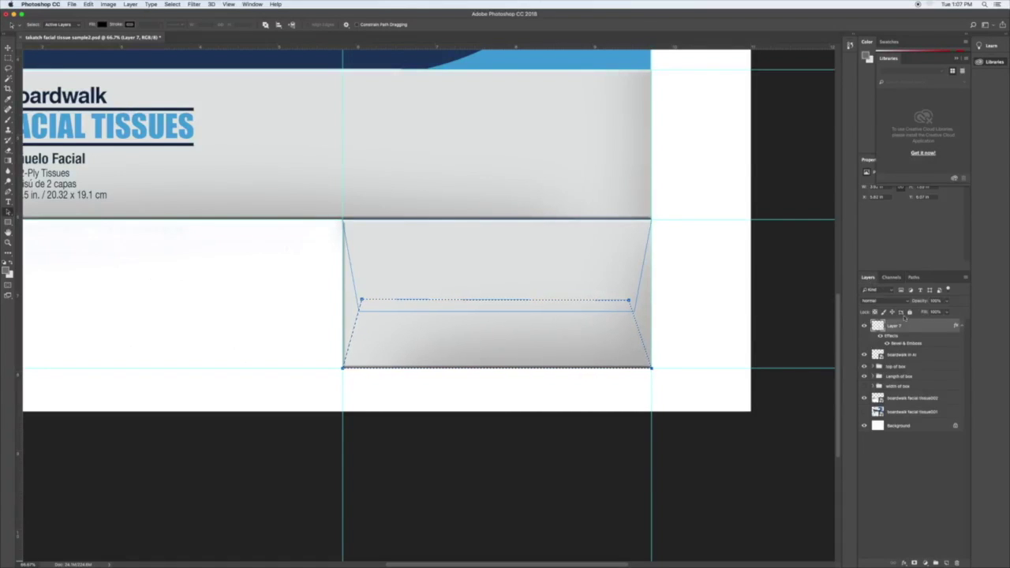
# Copy the lower trapezoid selection from Layer 7 onto its own new layer, Layer 8
pyautogui.click(864, 325)
pyautogui.click(864, 325)
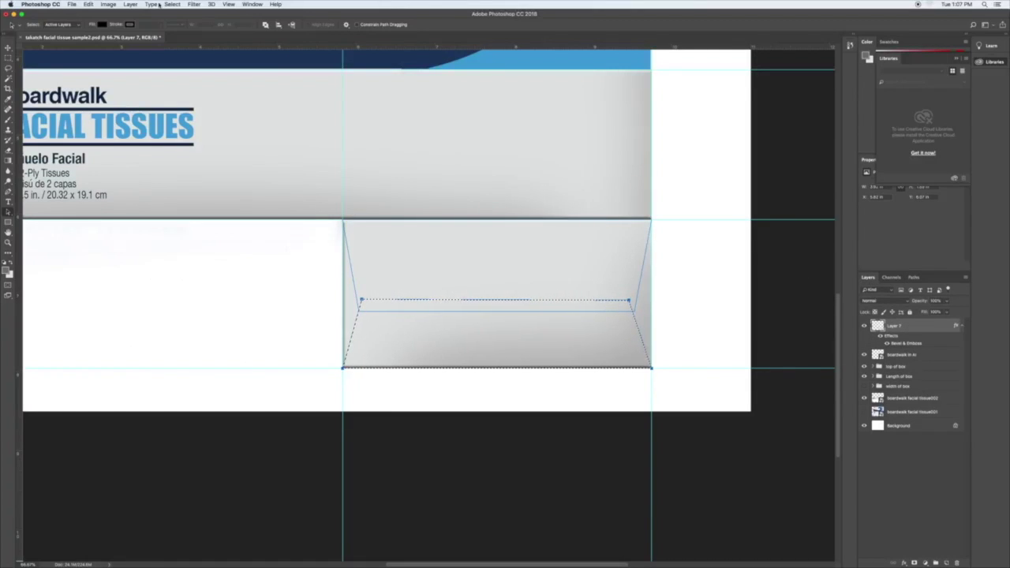
pyautogui.click(130, 4)
pyautogui.moveTo(203, 15)
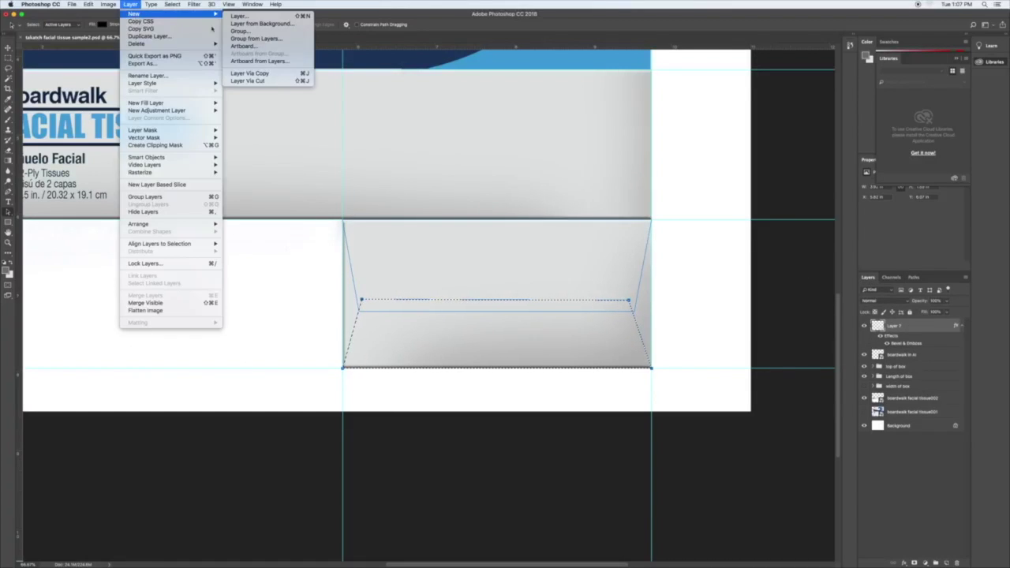
pyautogui.click(249, 72)
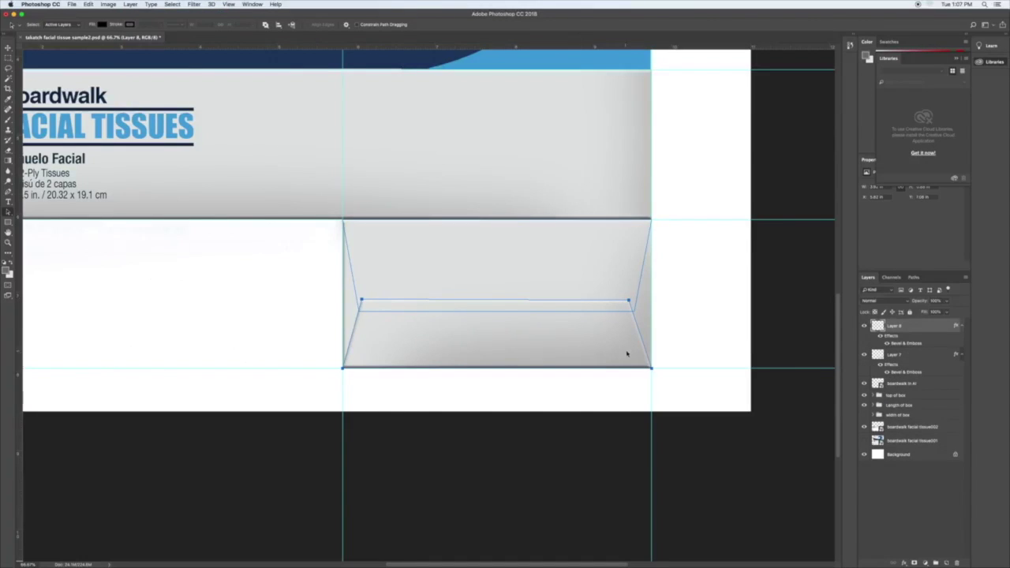
# Load the end path's top trapezoid as a selection and copy it from Layer 7 to Layer 9
pyautogui.click(913, 277)
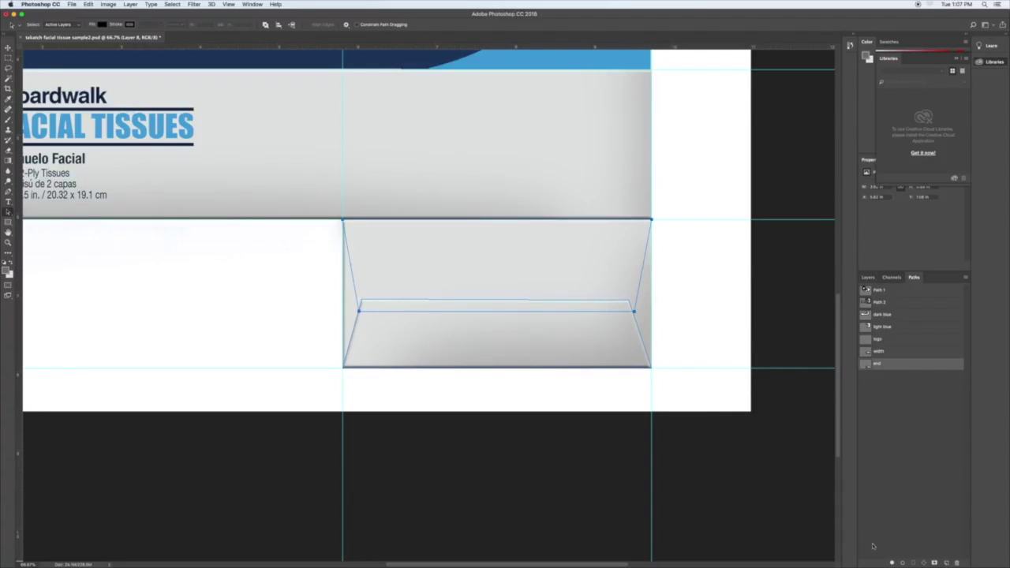
pyautogui.click(914, 563)
pyautogui.click(867, 278)
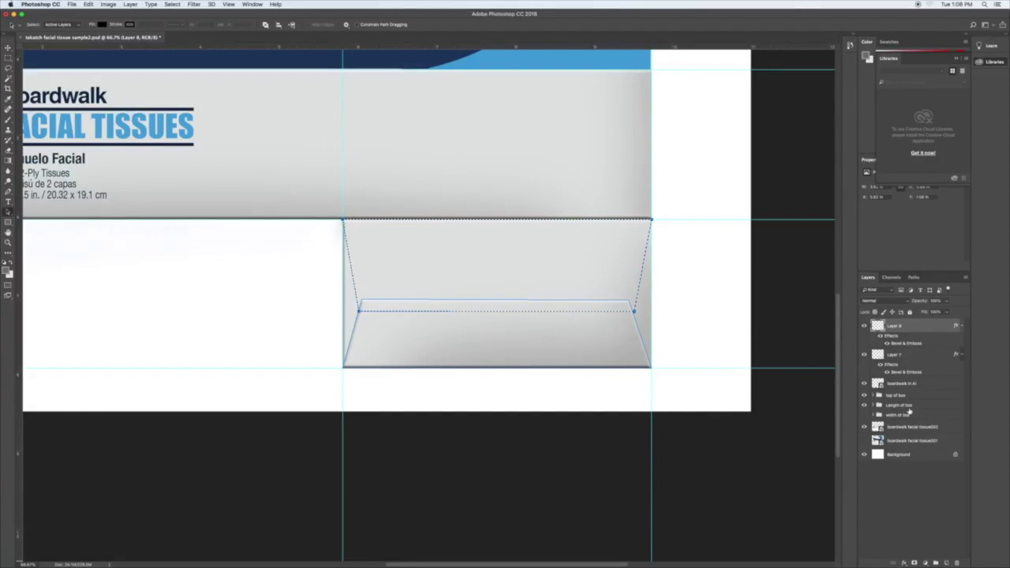
pyautogui.click(922, 356)
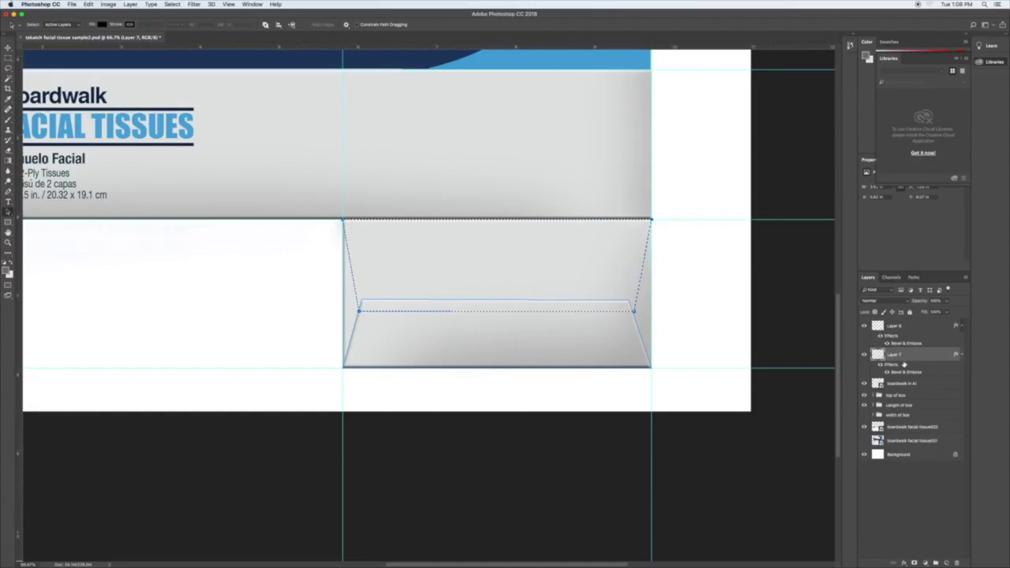
pyautogui.click(864, 356)
pyautogui.click(863, 355)
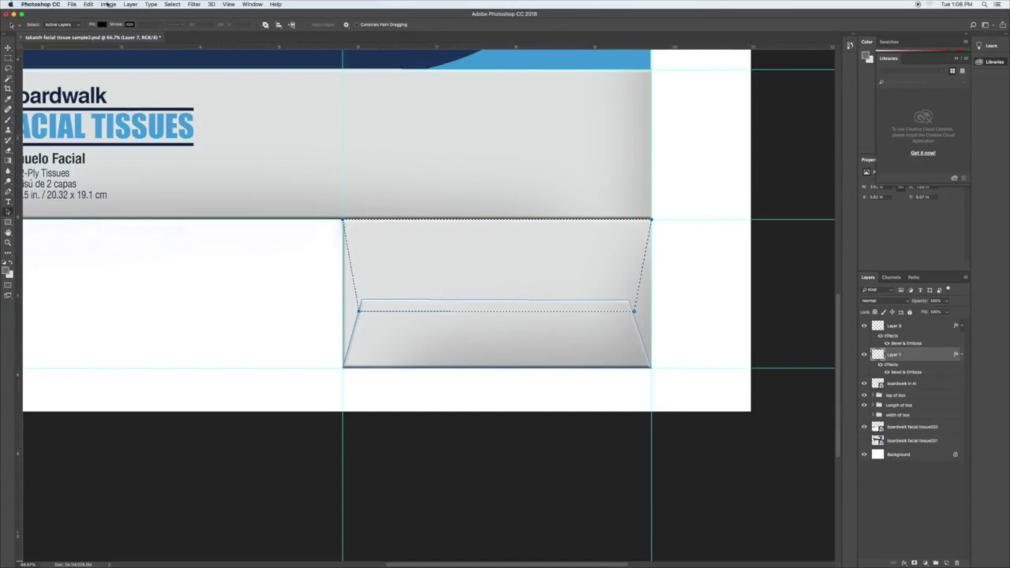
pyautogui.click(130, 4)
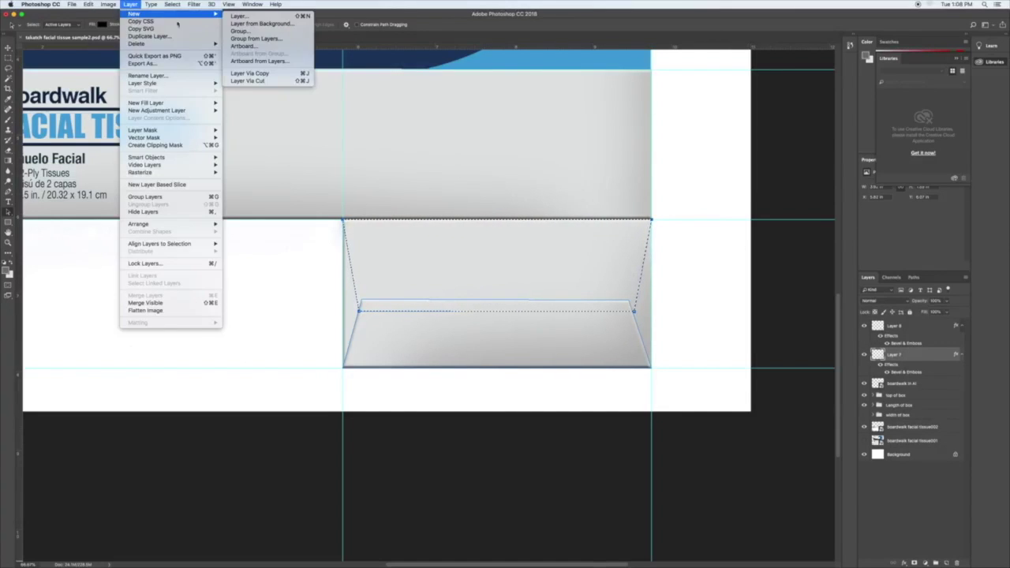
pyautogui.click(251, 73)
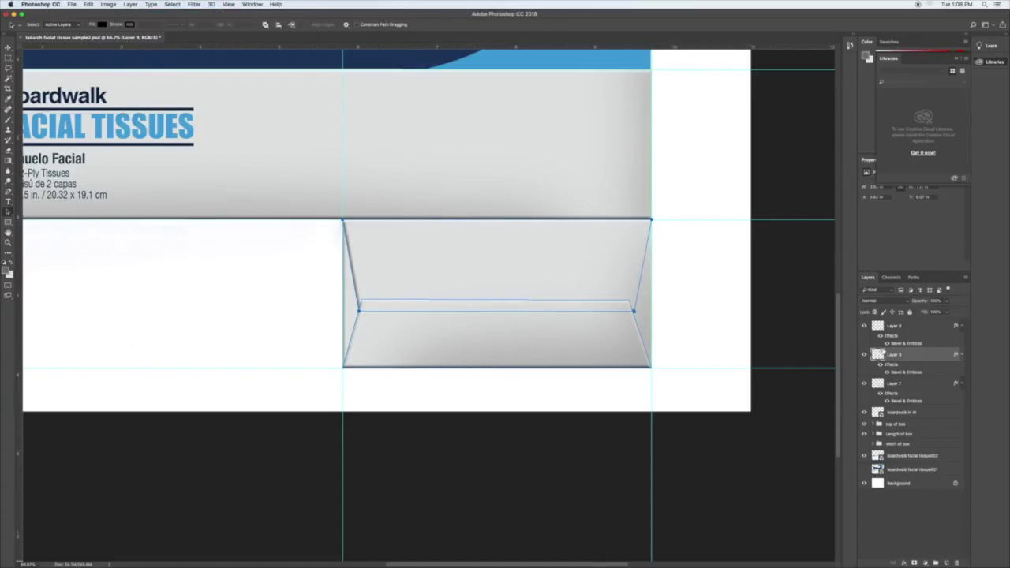
# Toggle Layers 8 and 9 to compare the beveled panel shading, then make Layer 8 active
pyautogui.click(864, 326)
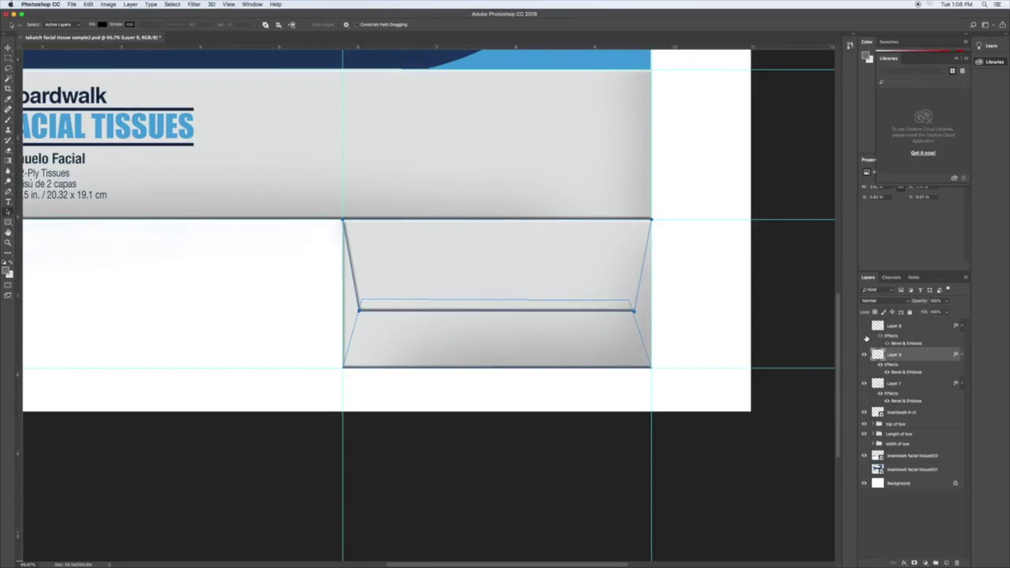
pyautogui.click(865, 368)
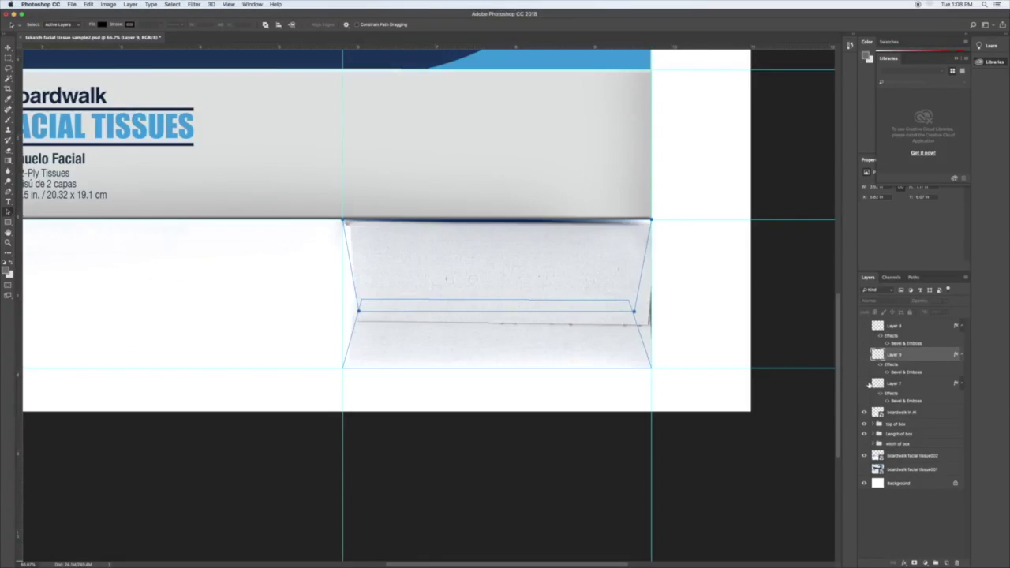
pyautogui.click(866, 355)
pyautogui.click(864, 327)
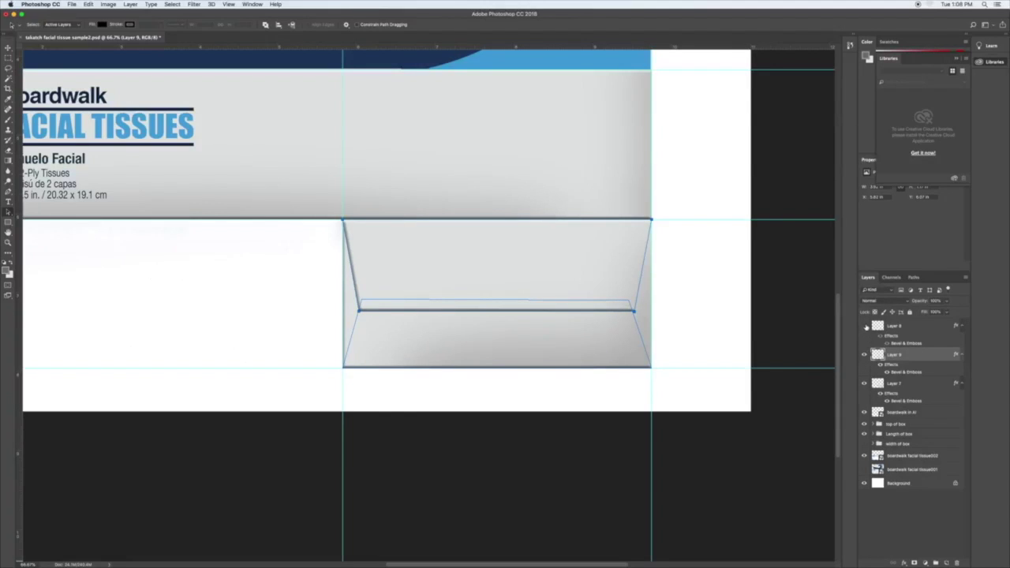
pyautogui.click(915, 326)
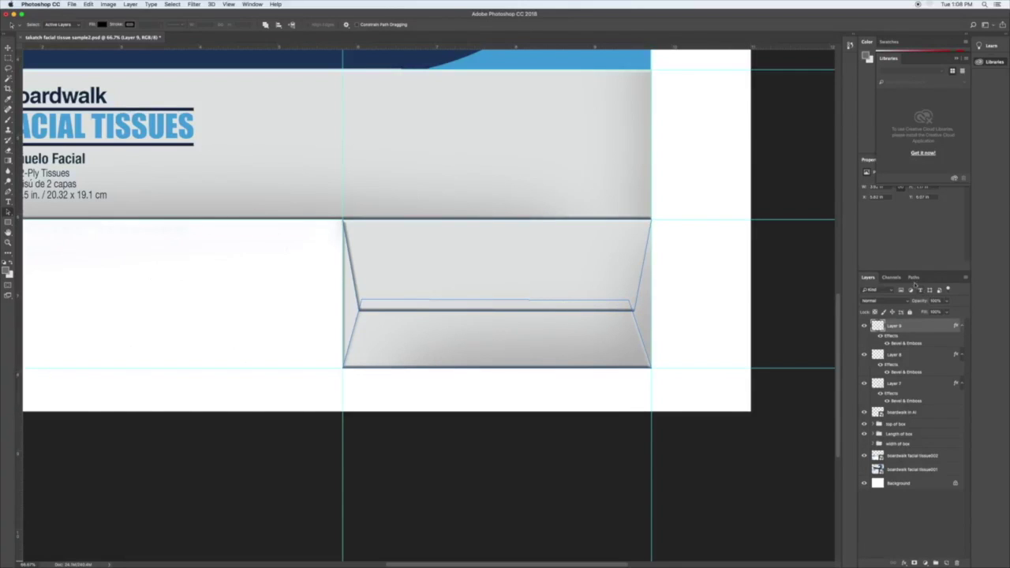
pyautogui.click(912, 278)
# Deselect the end path and zoom out to 50% to view the full dieline
pyautogui.click(891, 384)
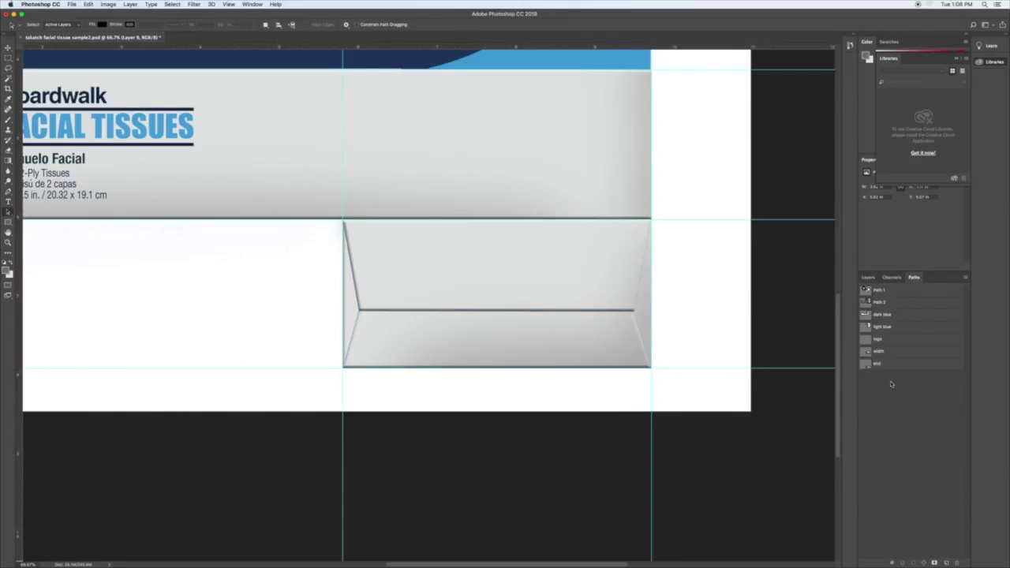
pyautogui.press('super+minus')
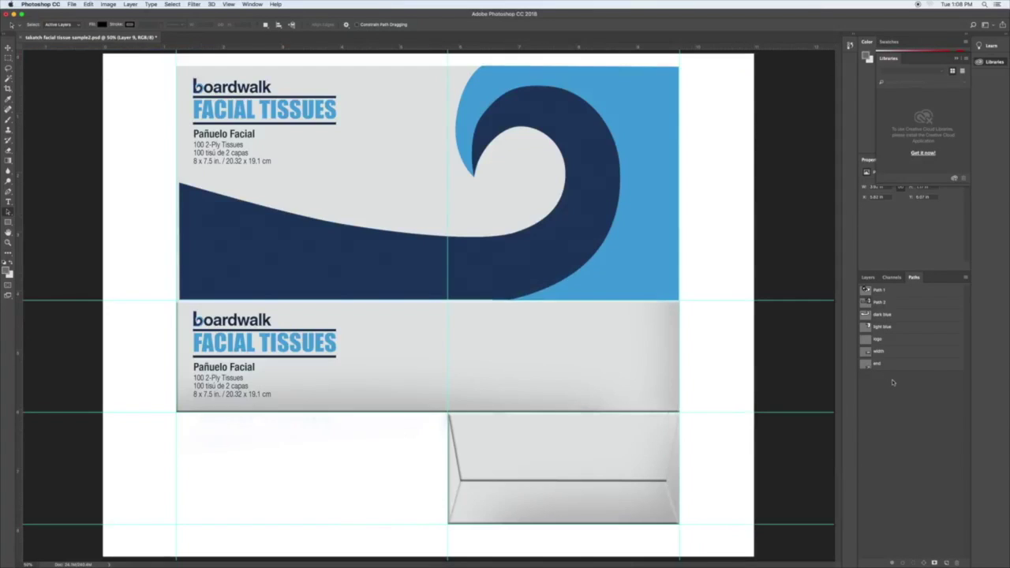